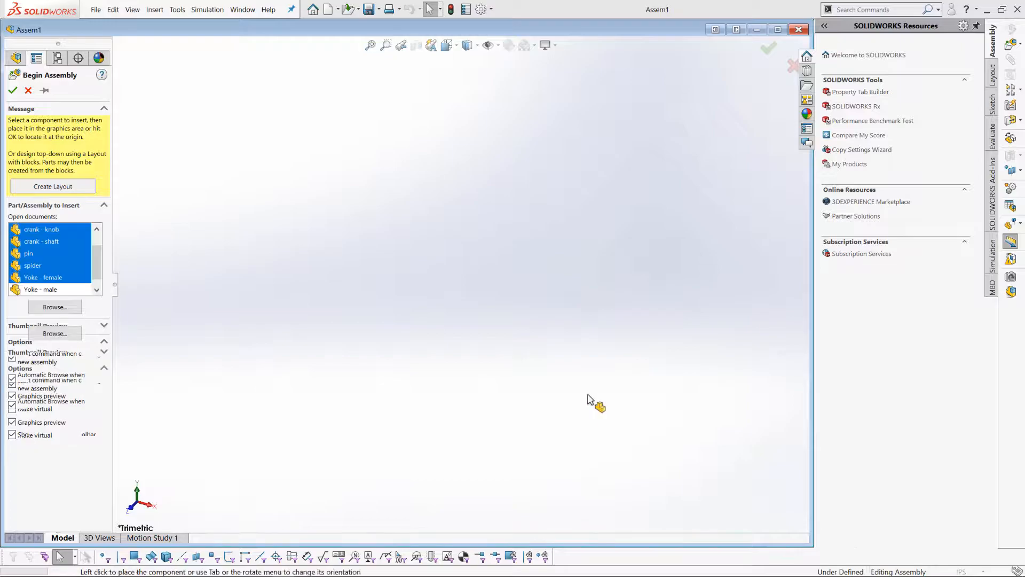
Place the bracket, crank arm, crank knob, crank shaft, pin, spider and both yokes in the new assembly
left_click(458, 303)
left_click(342, 223)
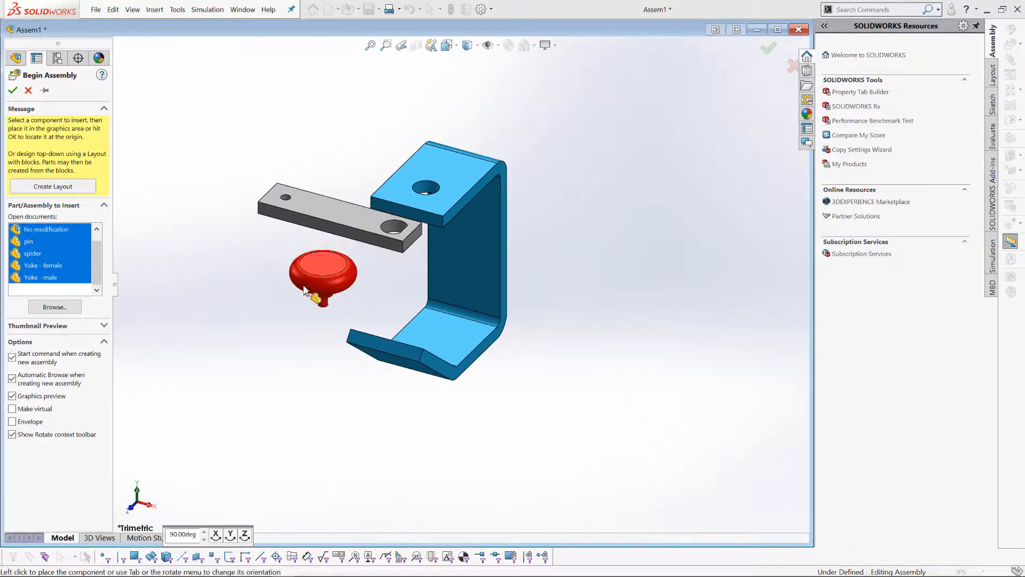
left_click(310, 232)
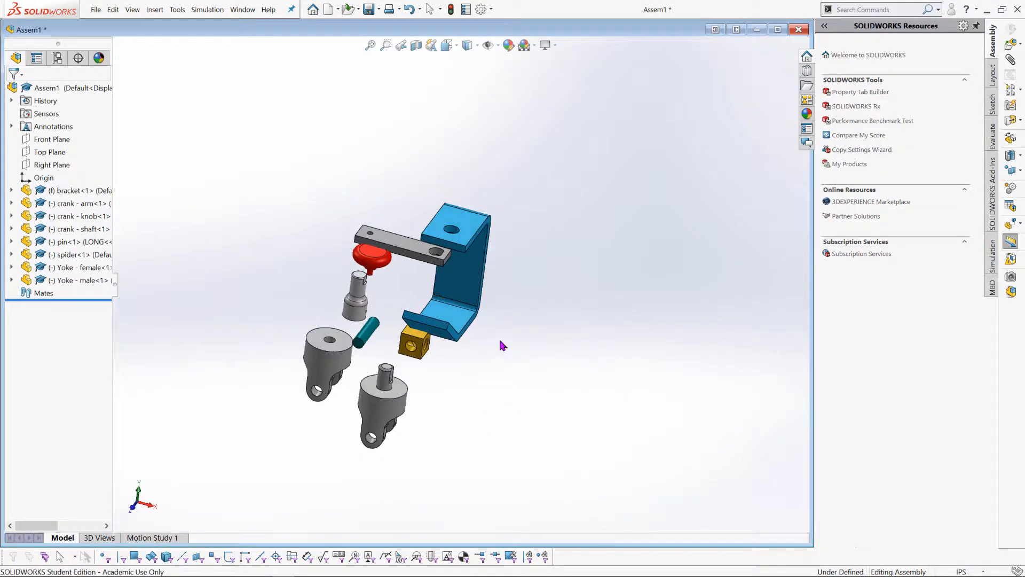
scroll(466, 322, "down", 4)
scroll(465, 323, "up", 3)
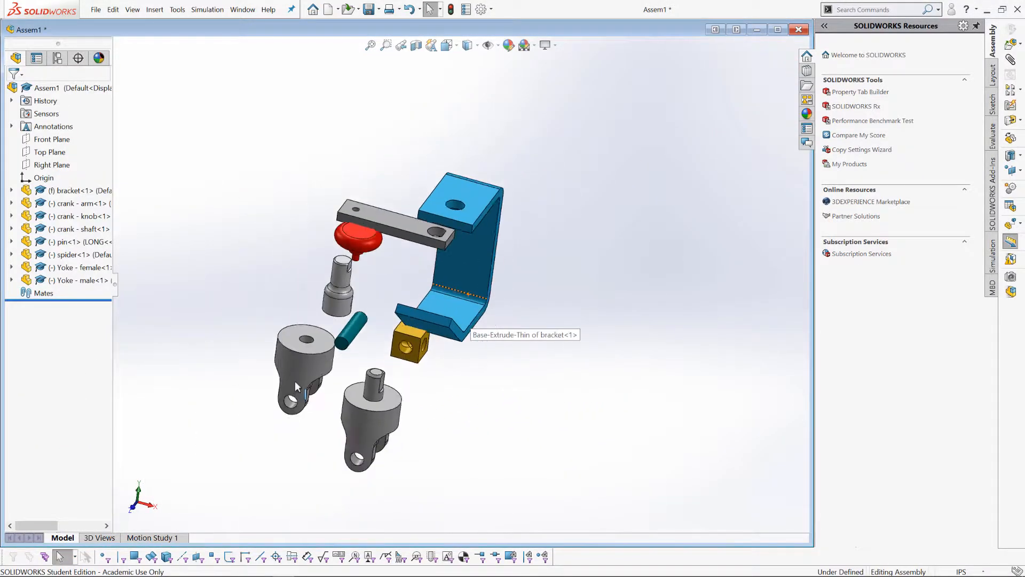
Move the spider and the crank arm away from the bracket so that the parts are spread apart
scroll(327, 321, "down", 3)
middle_click_drag(328, 320, 331, 233)
middle_click_drag(548, 281, 587, 305)
left_click_drag(500, 328, 309, 283)
middle_click_drag(585, 380, 481, 177)
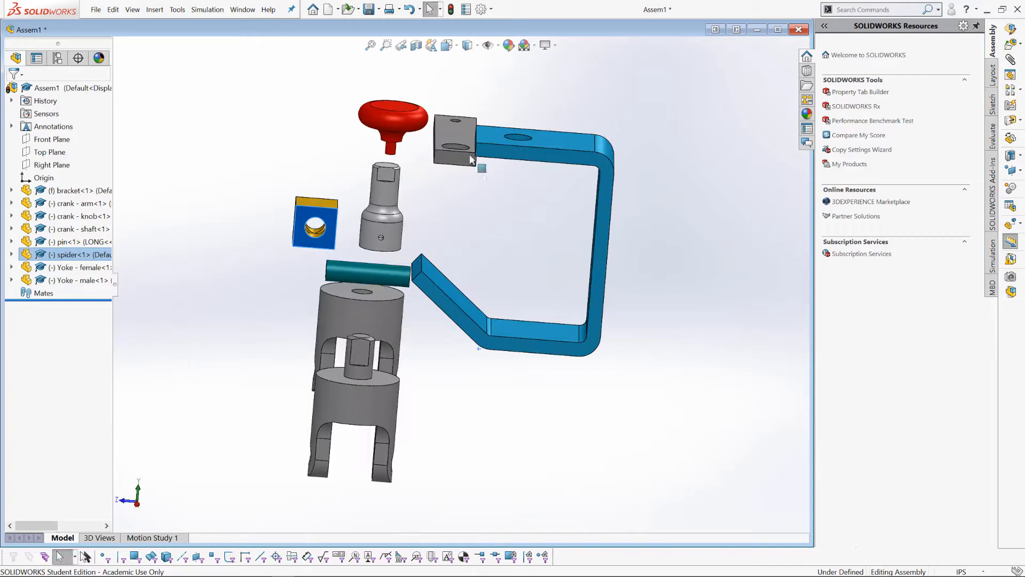
left_click_drag(460, 150, 310, 146)
middle_click_drag(460, 394, 425, 412)
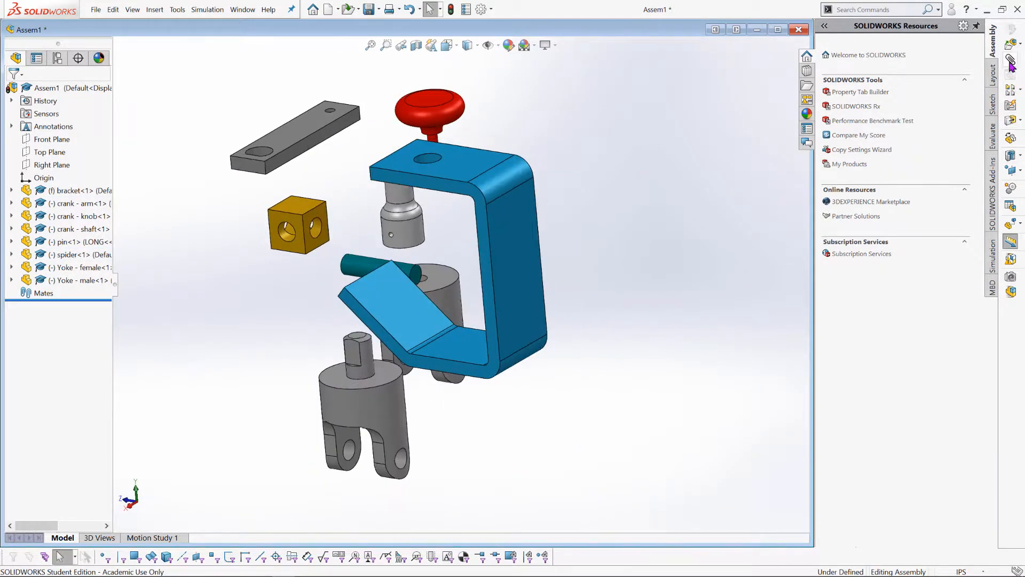
Mate the circular edge at the male yoke's stub coincident with the edge of the bracket's upper hole
left_click(1010, 60)
scroll(359, 392, "down", 4)
left_click(386, 338)
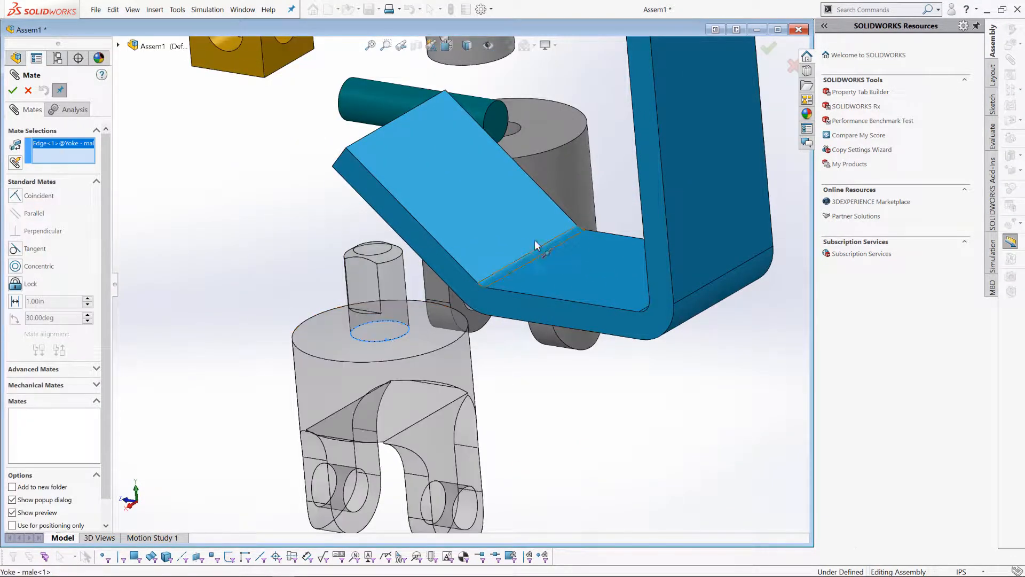
middle_click_drag(386, 338, 550, 297)
left_click(466, 336)
middle_click_drag(436, 444, 521, 394)
scroll(520, 394, "up", 3)
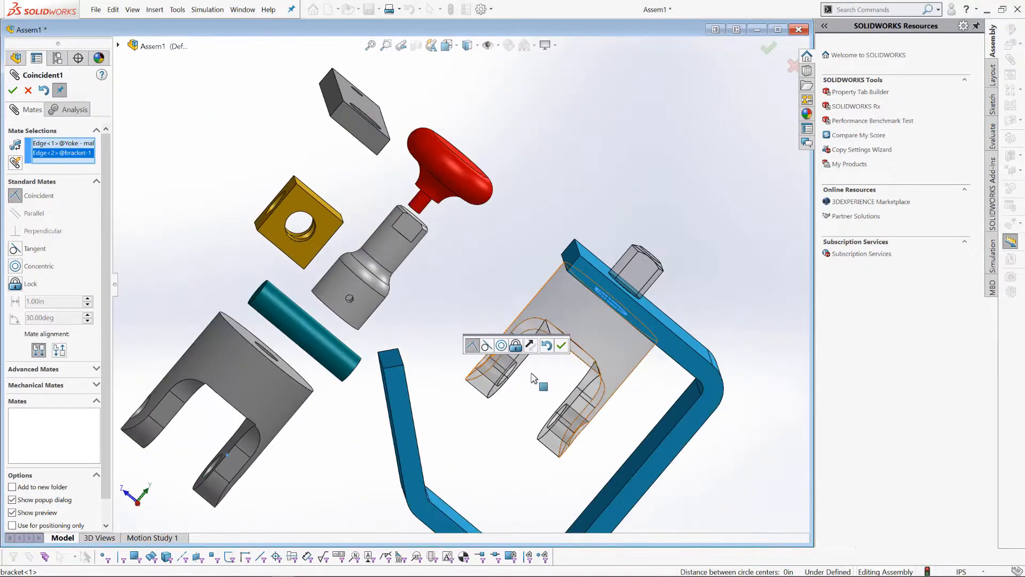
left_click(561, 346)
middle_click_drag(741, 432, 718, 409)
left_click_drag(626, 365, 683, 396)
Mate the edge of the female yoke's bore coincident with the inner face of the bracket's angled leg
scroll(685, 397, "up", 3)
middle_click_drag(685, 398, 452, 198)
scroll(442, 446, "down", 5)
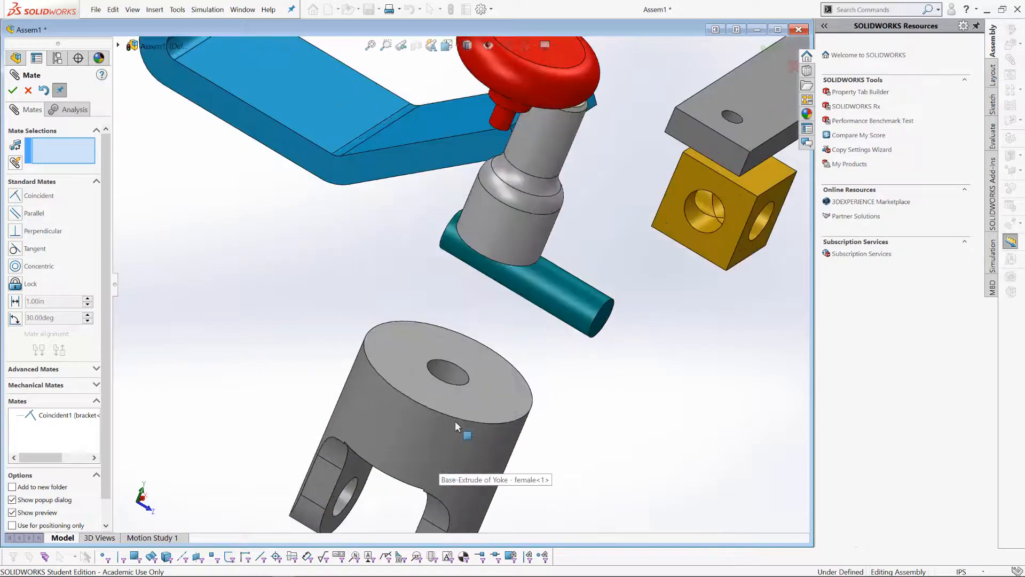
left_click(456, 384)
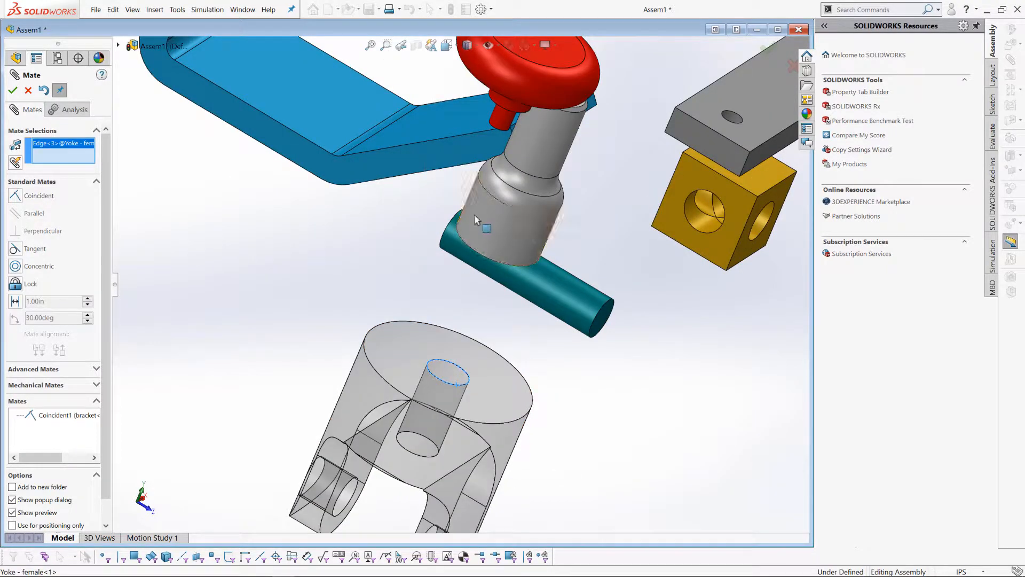
left_click(472, 114)
middle_click_drag(342, 267, 386, 272)
scroll(386, 272, "up", 4)
middle_click_drag(491, 151, 424, 111)
left_click(529, 103)
middle_click_drag(667, 347, 535, 346)
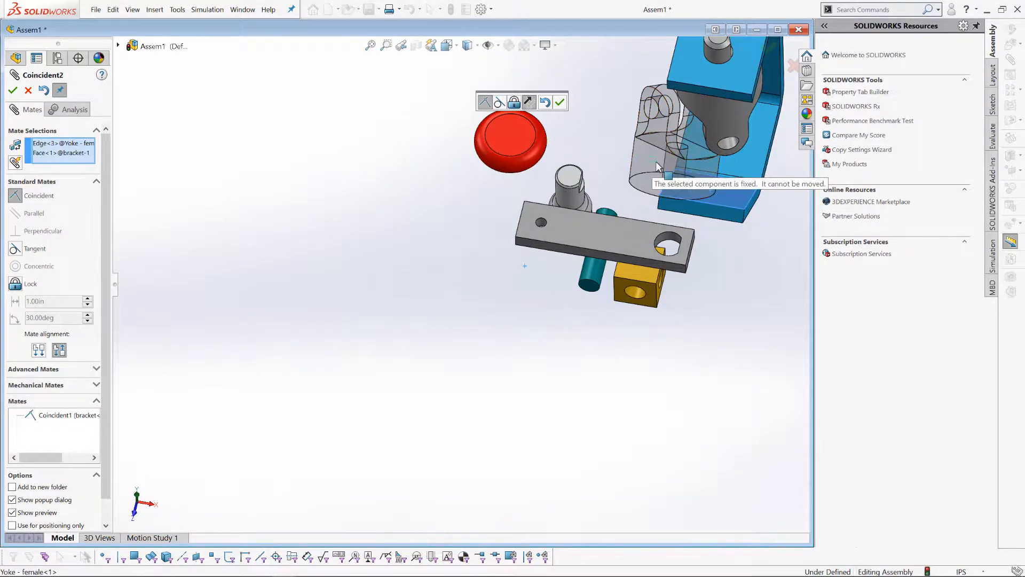
key("Return")
Reposition the female yoke on the bracket's angled face and rotate the male yoke to bring their forks into position
left_click_drag(685, 171, 709, 172)
middle_click_drag(709, 172, 360, 259)
scroll(361, 262, "down", 2)
mouse_move(480, 301)
left_mouse_down()
mouse_move(490, 297)
mouse_move(478, 309)
left_mouse_up()
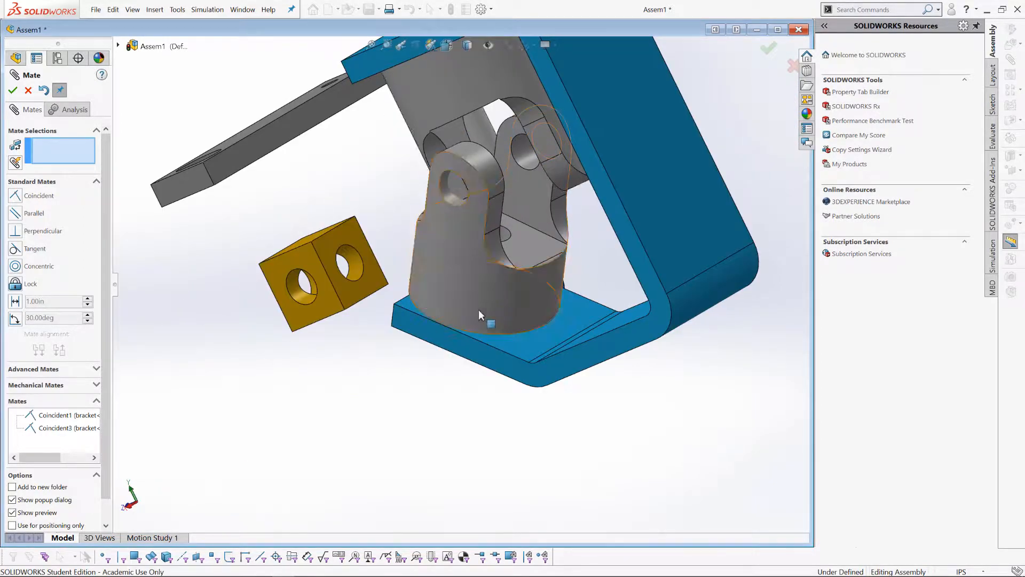
middle_click_drag(431, 333, 531, 406)
left_click_drag(483, 131, 456, 104)
middle_click_drag(532, 294, 523, 251)
Mate the spider's hole concentric with the male yoke's fork hole
scroll(451, 174, "down", 2)
scroll(451, 176, "up", 5)
scroll(369, 248, "down", 4)
scroll(193, 285, "up", 3)
scroll(423, 304, "down", 5)
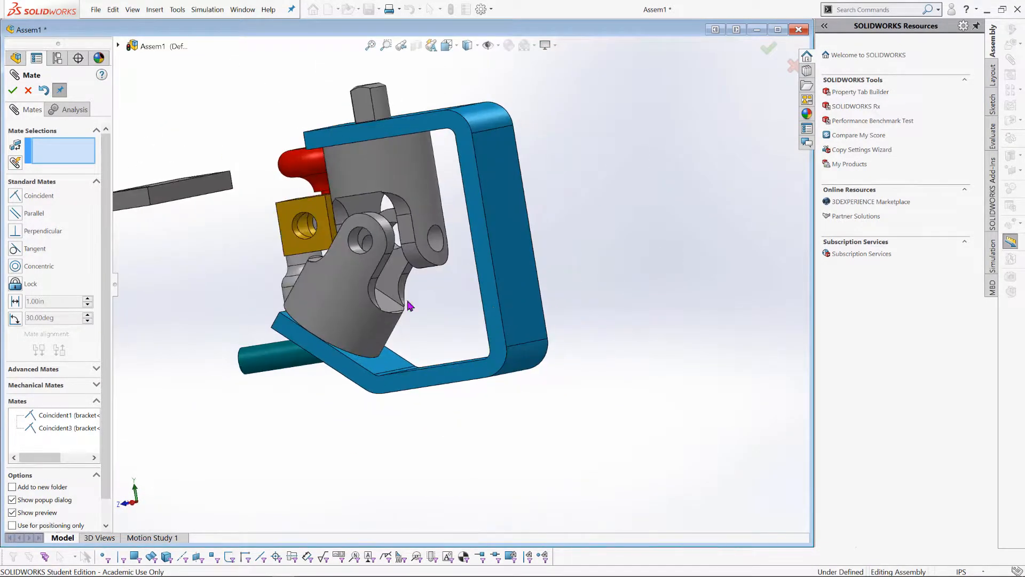
scroll(354, 271, "down", 3)
left_click(332, 289)
middle_click_drag(222, 244, 258, 134)
left_click(269, 214)
scroll(248, 370, "up", 3)
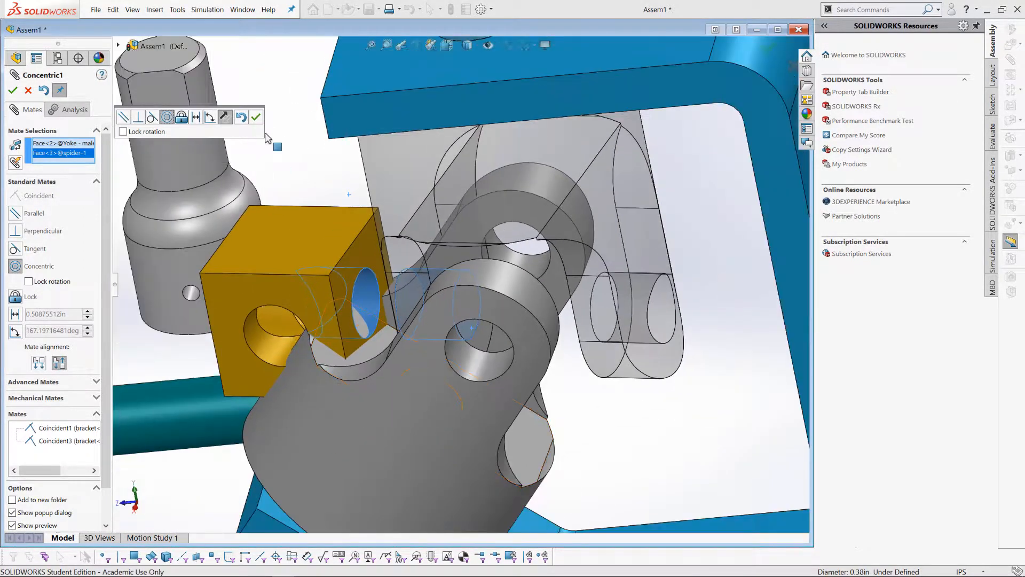
left_click(255, 116)
Move the spider between the male yoke's fork arms and turn the male yoke on its axis
middle_click_drag(335, 235, 351, 306)
left_click_drag(351, 306, 417, 321)
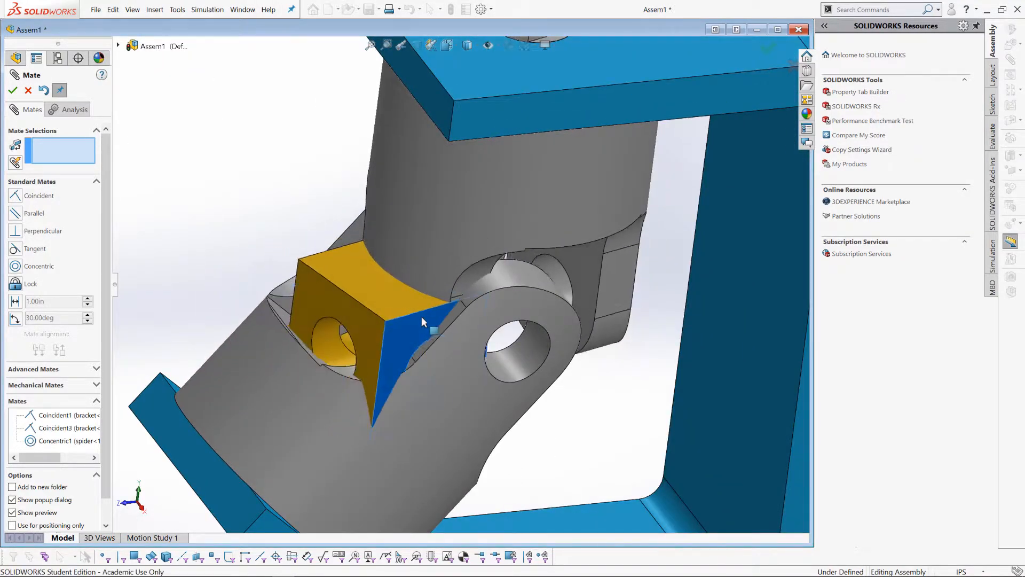
left_click_drag(657, 337, 351, 277)
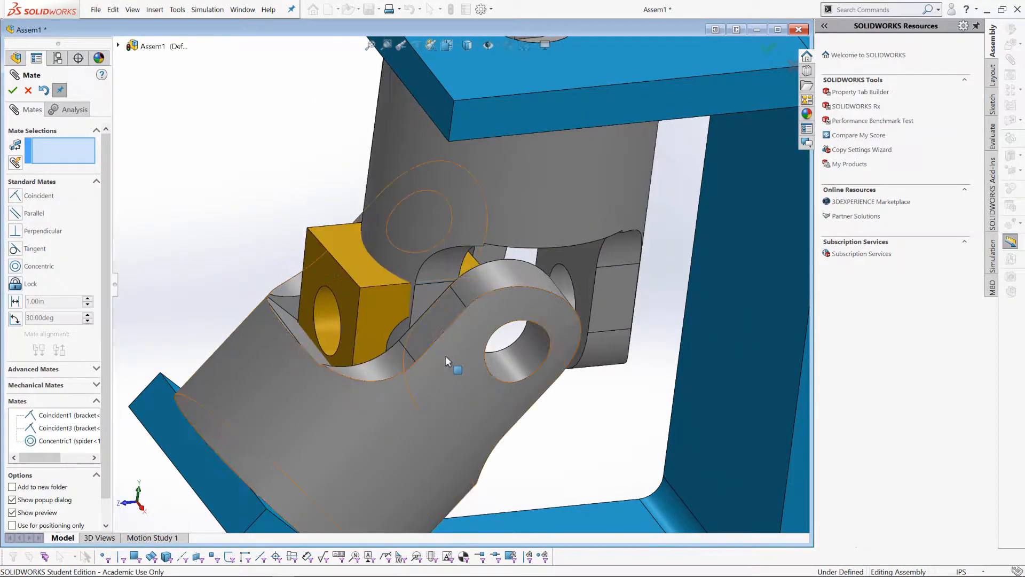
left_click_drag(347, 316, 432, 269)
left_click_drag(526, 198, 567, 291)
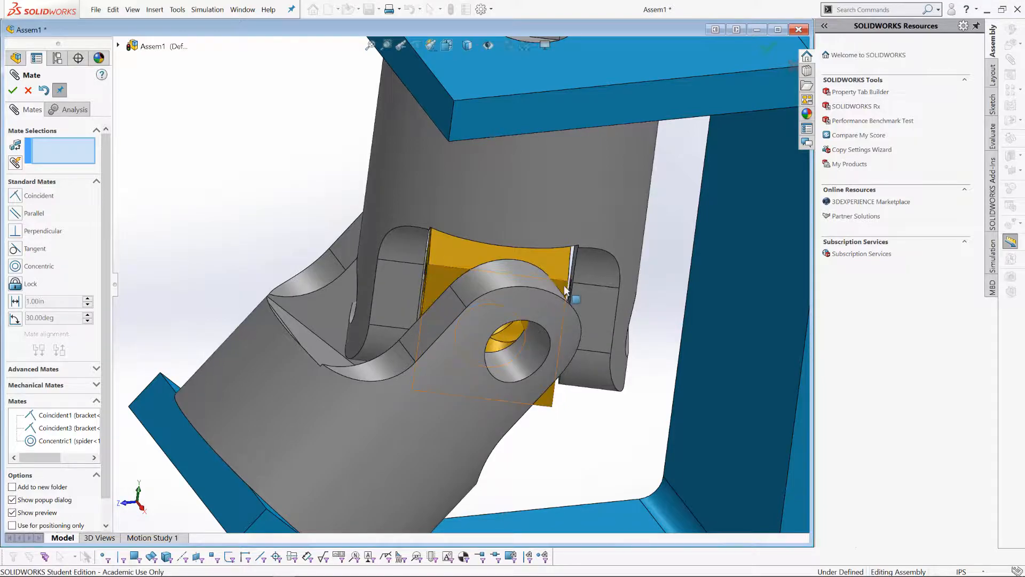
key("ctrl+4")
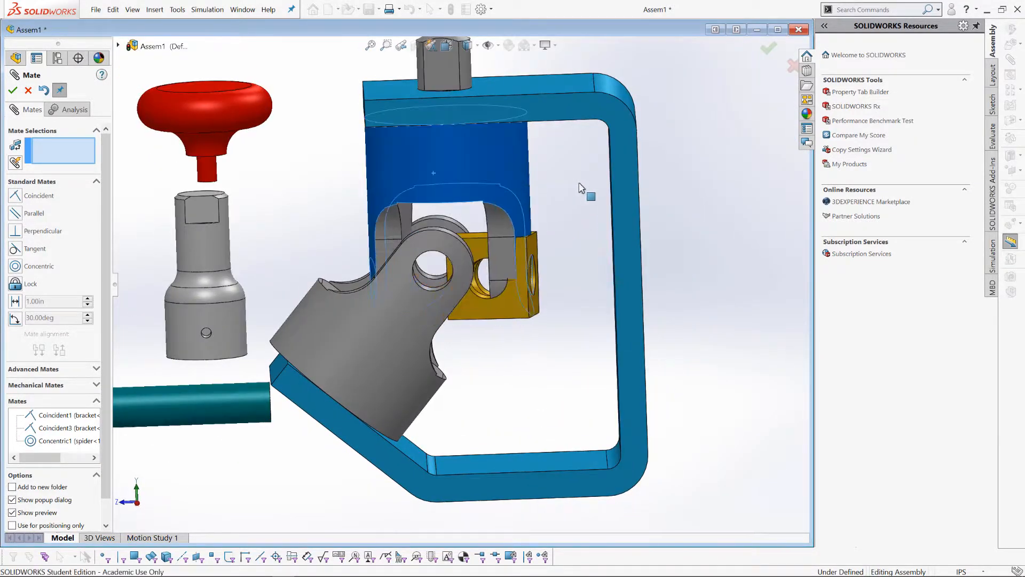
left_click_drag(480, 190, 388, 241)
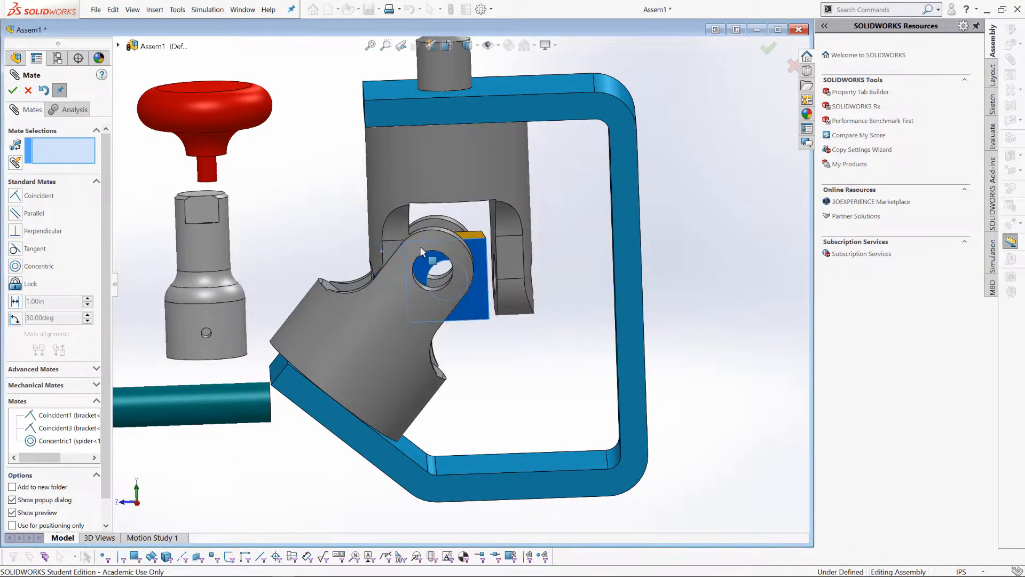
Reposition the female yoke and mate its fork hole concentric with the spider's crosswise hole
middle_click_drag(540, 359, 511, 338)
scroll(303, 363, "down", 5)
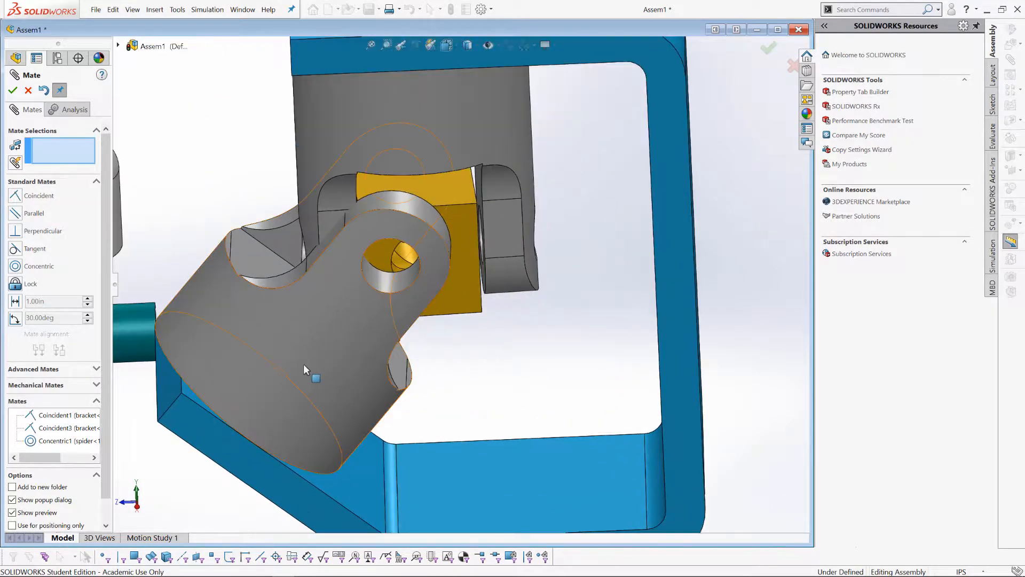
left_click_drag(320, 377, 335, 382)
left_click(416, 304)
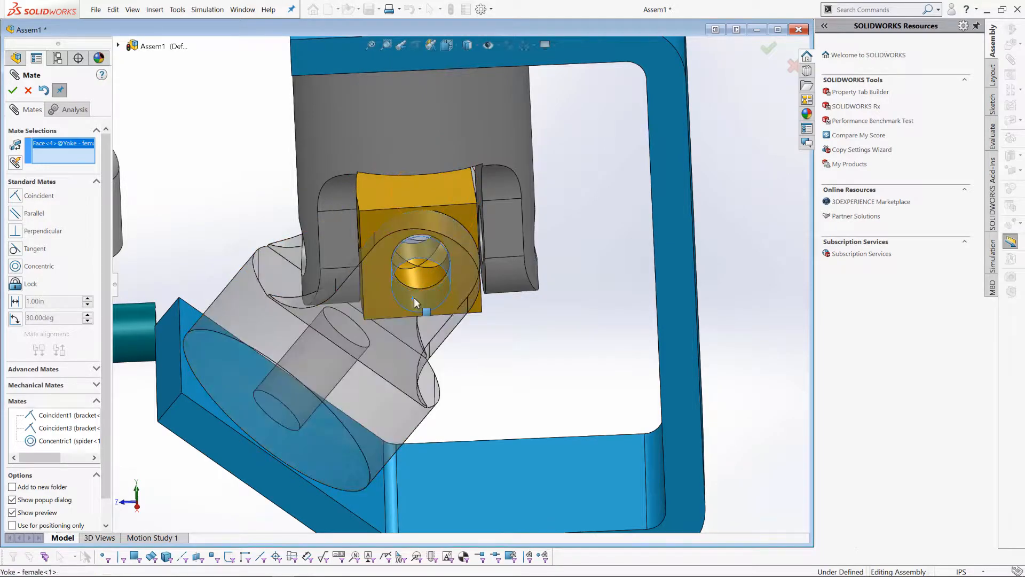
left_click(417, 279)
left_click(563, 253)
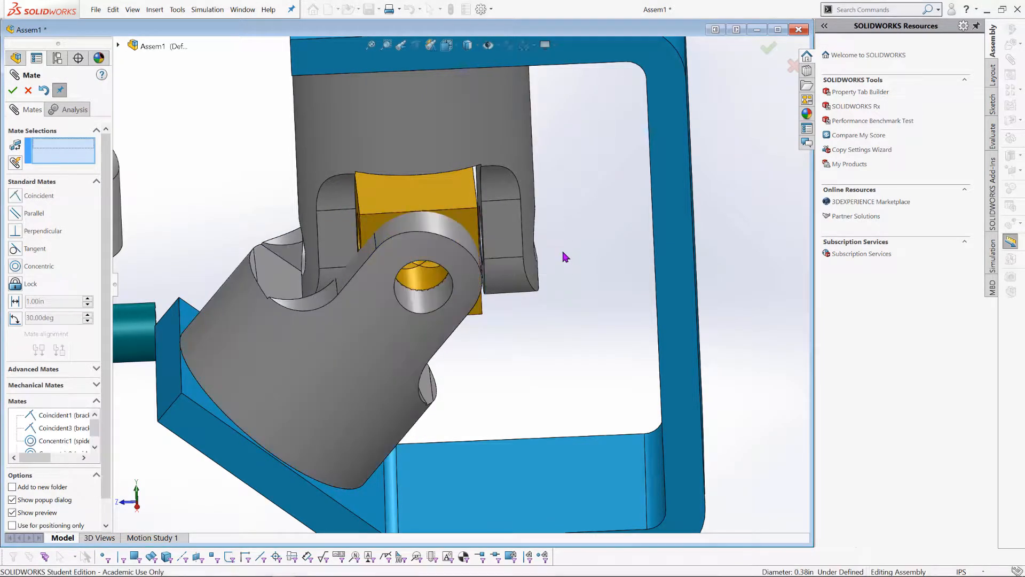
Mate the long pin concentric with the spider hole that lines up with the male yoke's fork
scroll(447, 290, "up", 5)
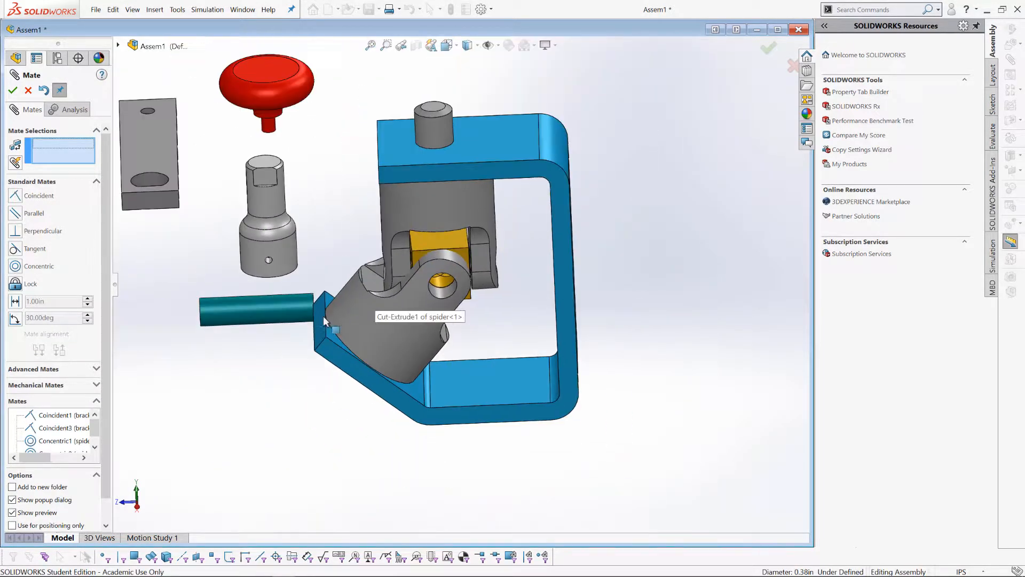
left_click(264, 309)
middle_click_drag(264, 310, 172, 285)
middle_click_drag(228, 321, 321, 302)
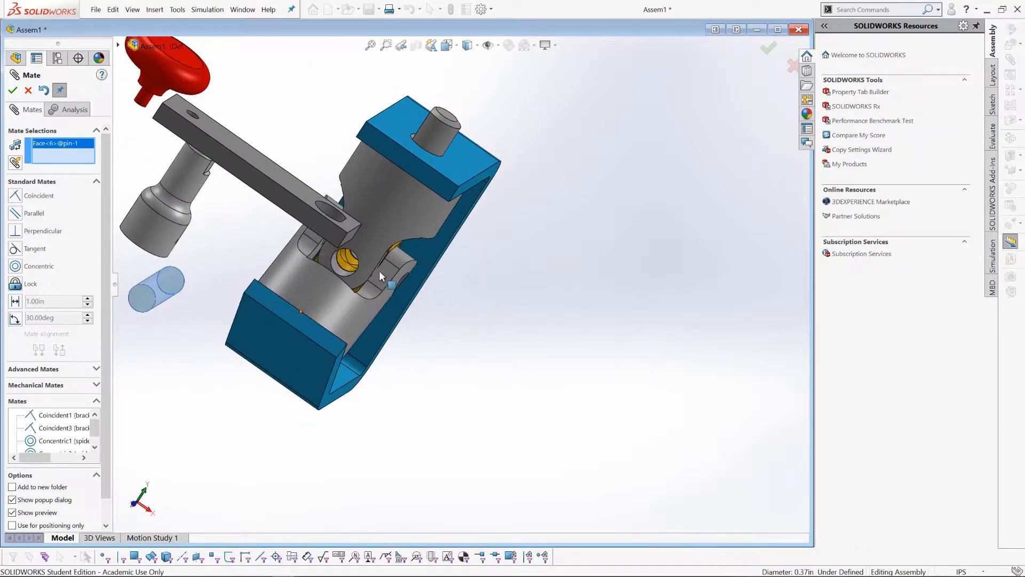
scroll(321, 301, "down", 5)
left_click(295, 264)
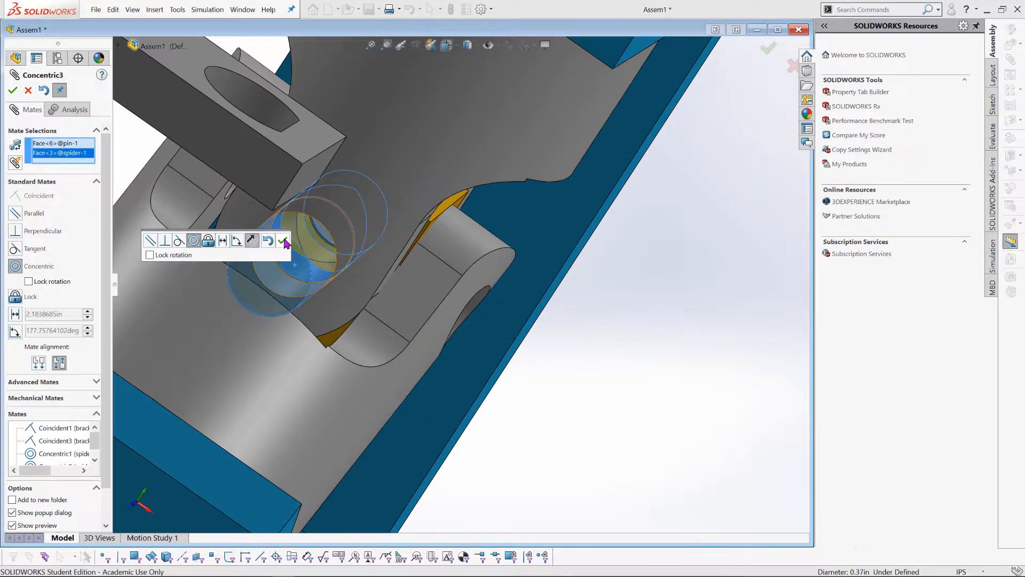
left_click(282, 240)
Mate the long pin's end face tangent to the male yoke's outer surface and finish mating
left_click(404, 139)
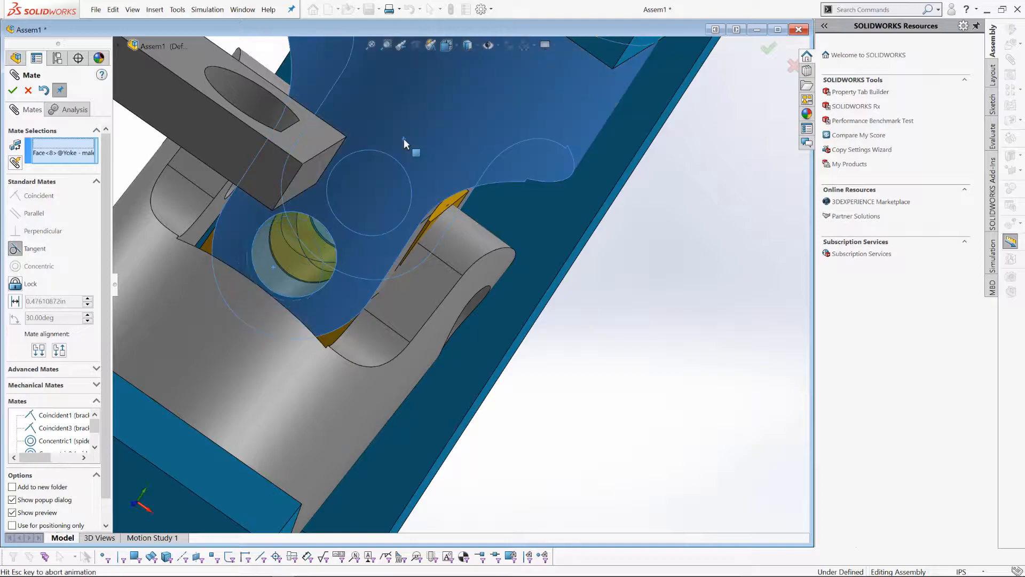
left_click(388, 110)
middle_click_drag(589, 346, 448, 305)
scroll(359, 277, "up", 3)
scroll(301, 231, "up", 2)
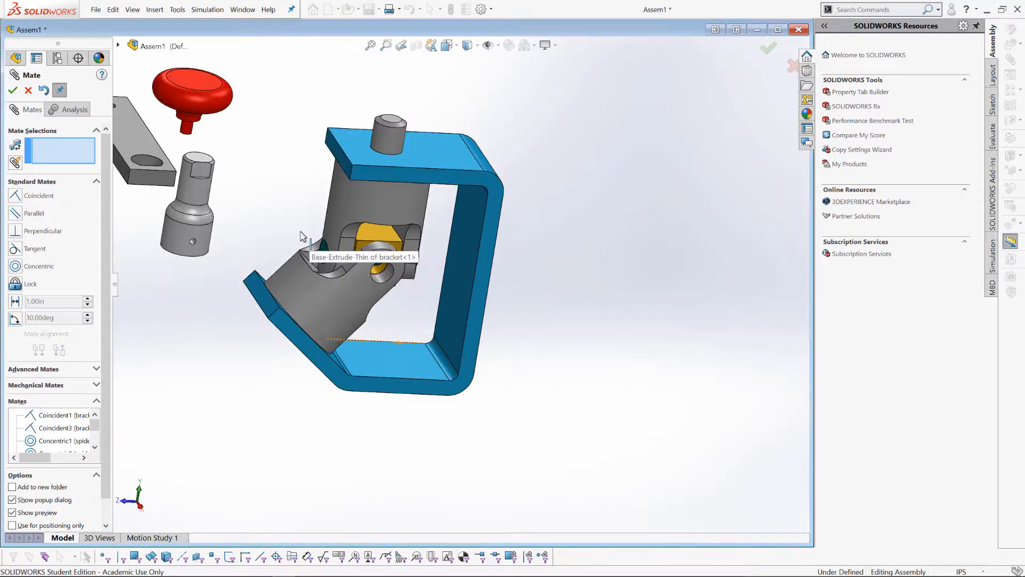
scroll(300, 231, "down", 2)
left_click(13, 90)
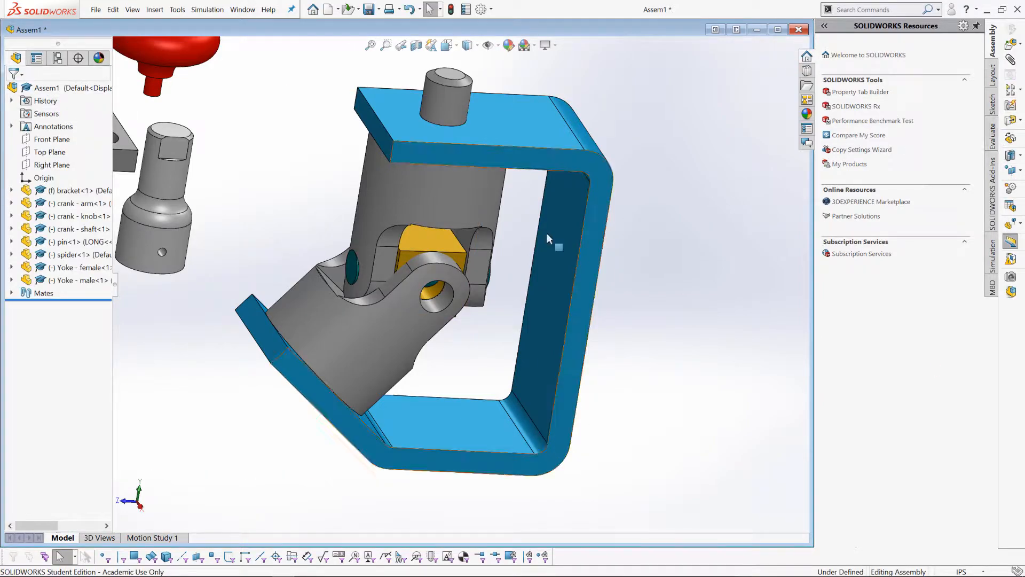
Try to move the long pin away from the joint
left_click_drag(351, 267, 423, 416)
left_click_drag(435, 500, 371, 507)
scroll(402, 514, "up", 3)
scroll(419, 507, "down", 2)
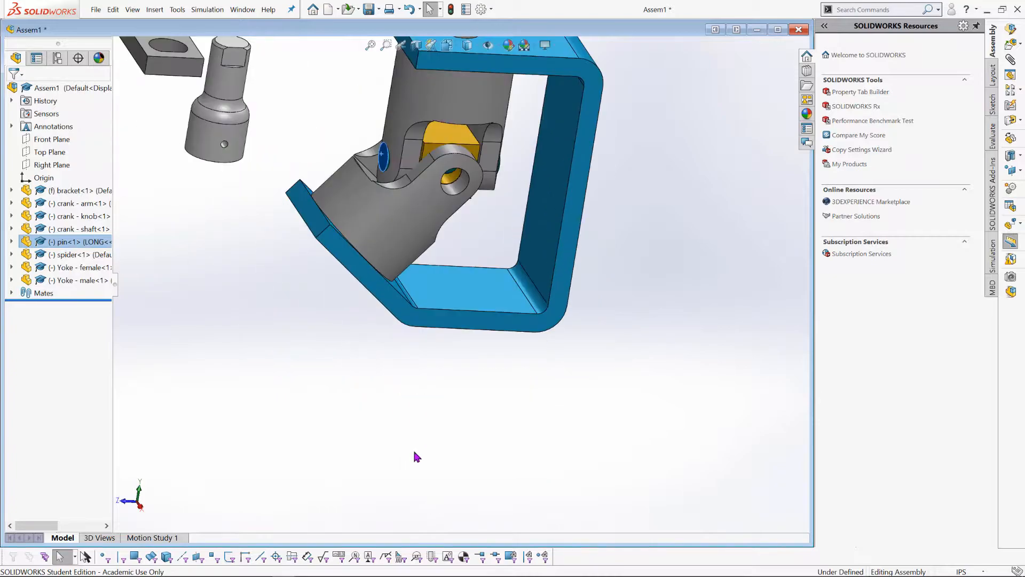
middle_click_drag(355, 445, 675, 504)
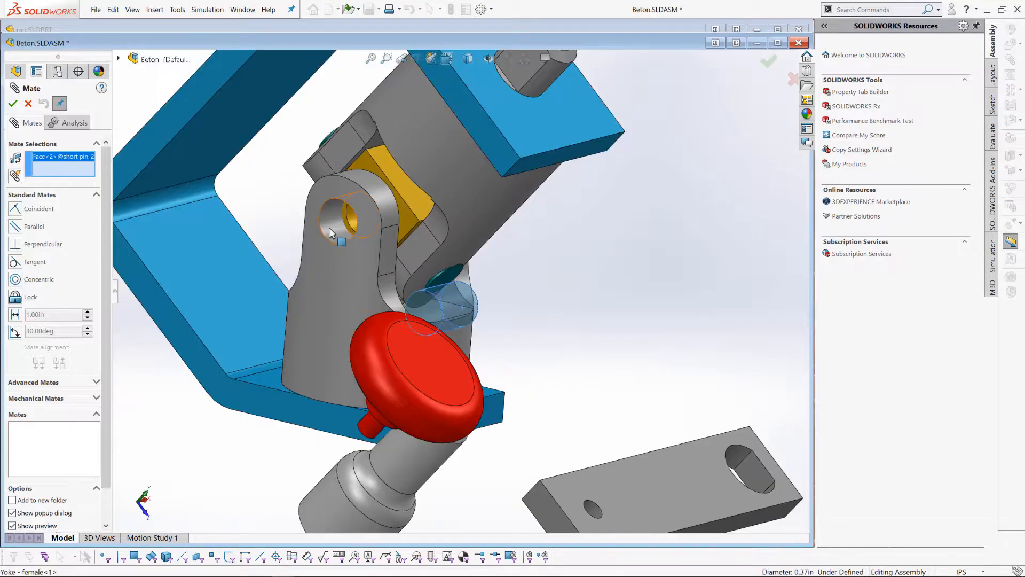
Mate the short pin into the female yoke's fork hole, concentric with it and flush with the yoke's outer surface
left_click(329, 234)
left_click(329, 223)
left_click(329, 261)
left_click(318, 241)
middle_click_drag(318, 241, 471, 362)
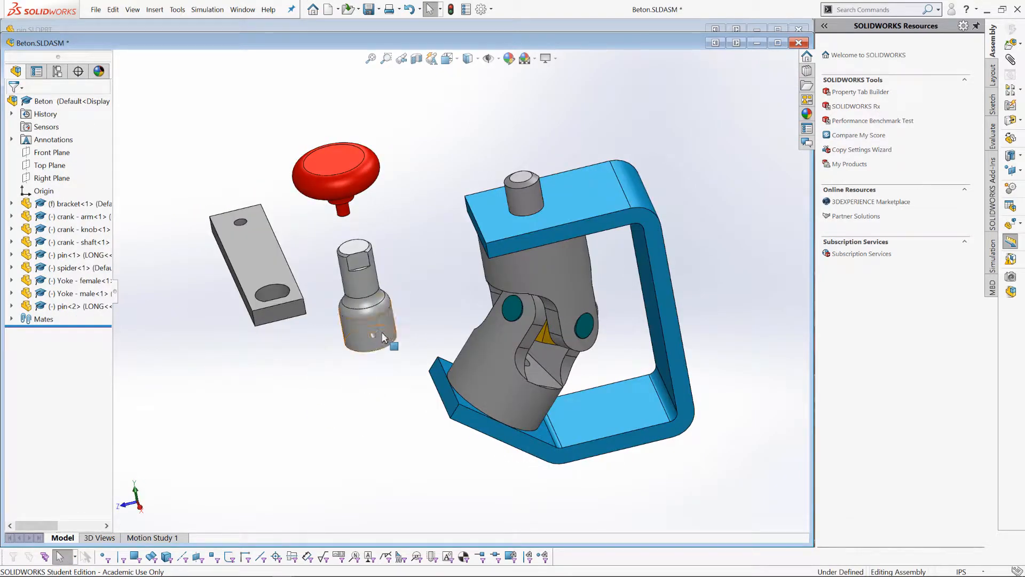
Try to mate the crank shaft's lower cylinder concentric with the male yoke's stub
left_click(384, 336)
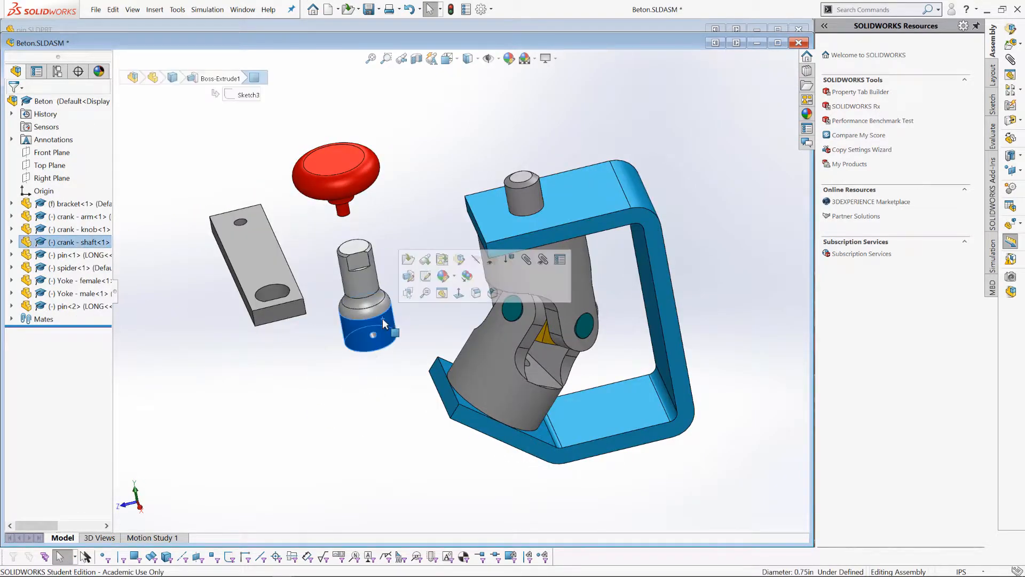
left_click(410, 259)
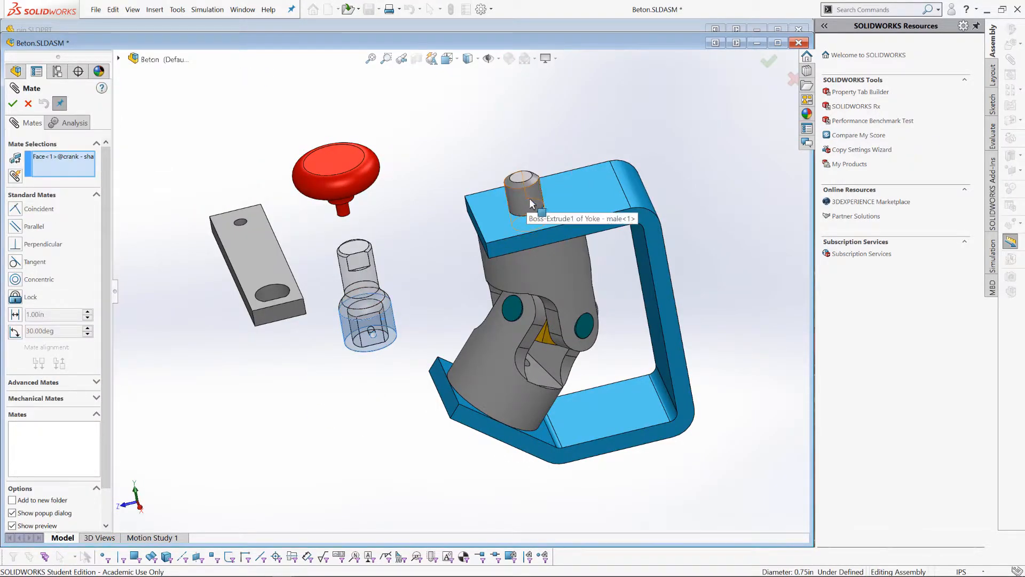
left_click(664, 171)
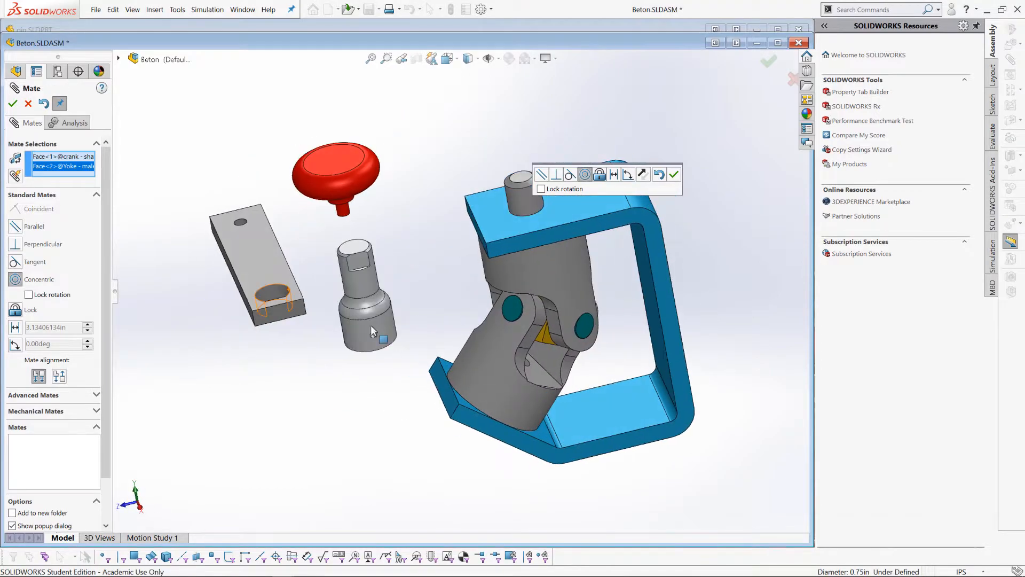
middle_click_drag(372, 328, 384, 375)
Move the crank shaft above the bracket and mate its lower cylinder concentric with the male yoke's stub
left_click_drag(361, 280, 530, 75)
middle_click_drag(530, 75, 411, 149)
middle_click_drag(362, 223, 493, 135)
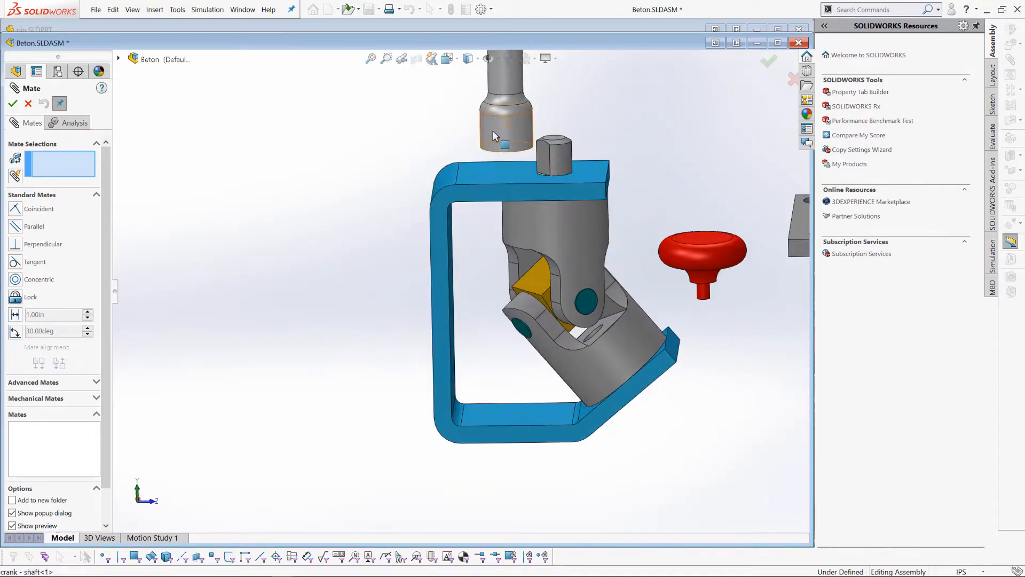
middle_click_drag(274, 255, 398, 250)
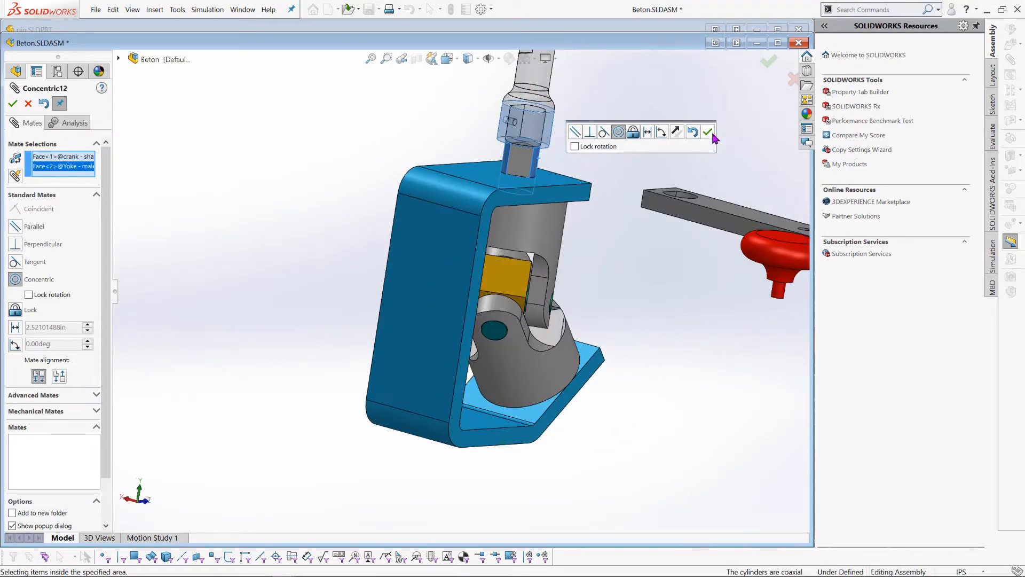
left_click(707, 132)
Mate the flat on the crank shaft's upper end parallel to the flat of the male yoke's stub
middle_click_drag(677, 122, 336, 294)
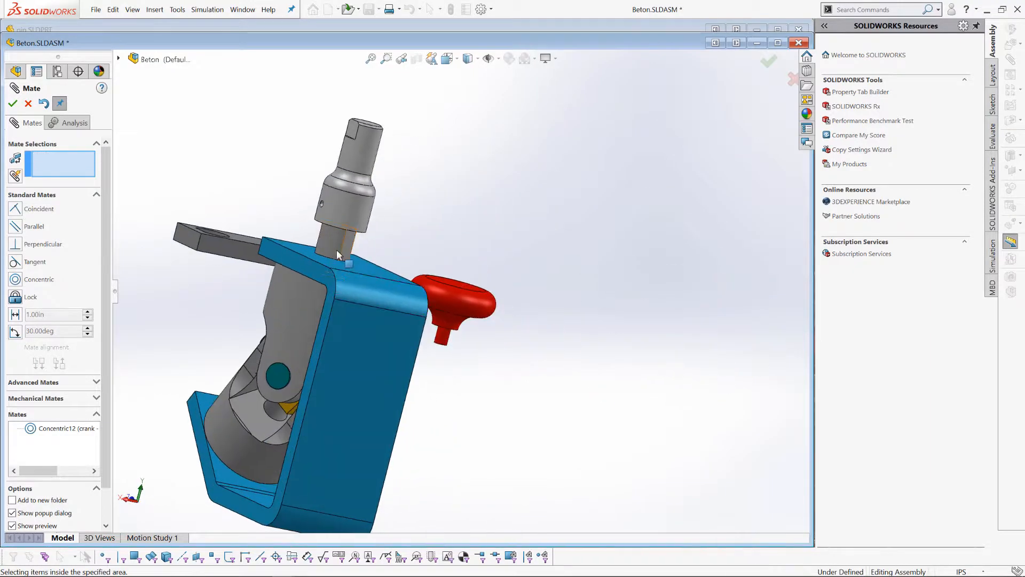
left_click(355, 133)
middle_click_drag(356, 134, 230, 176)
left_click(224, 222)
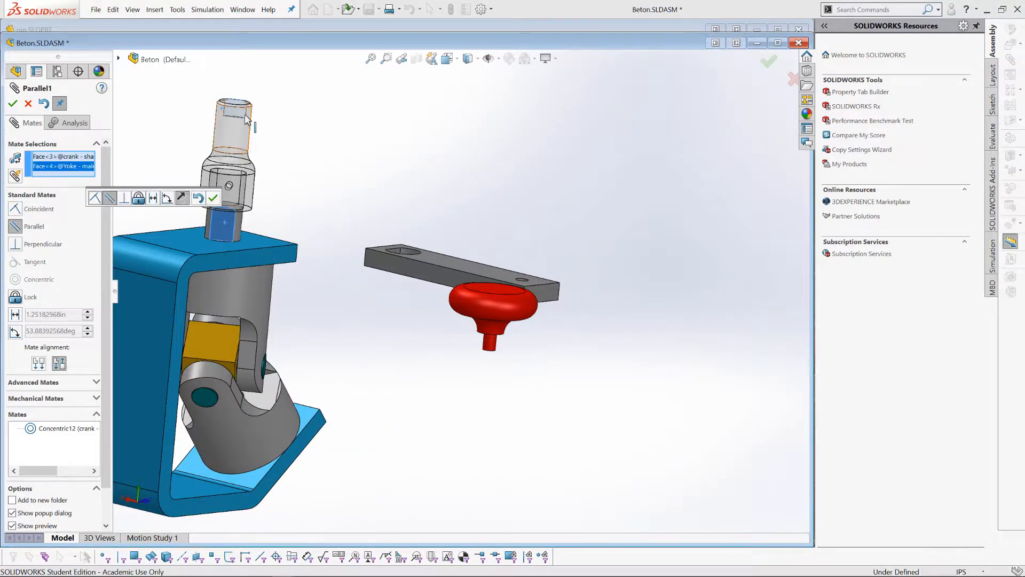
left_click(213, 198)
scroll(213, 198, "up", 1)
scroll(213, 198, "down", 1)
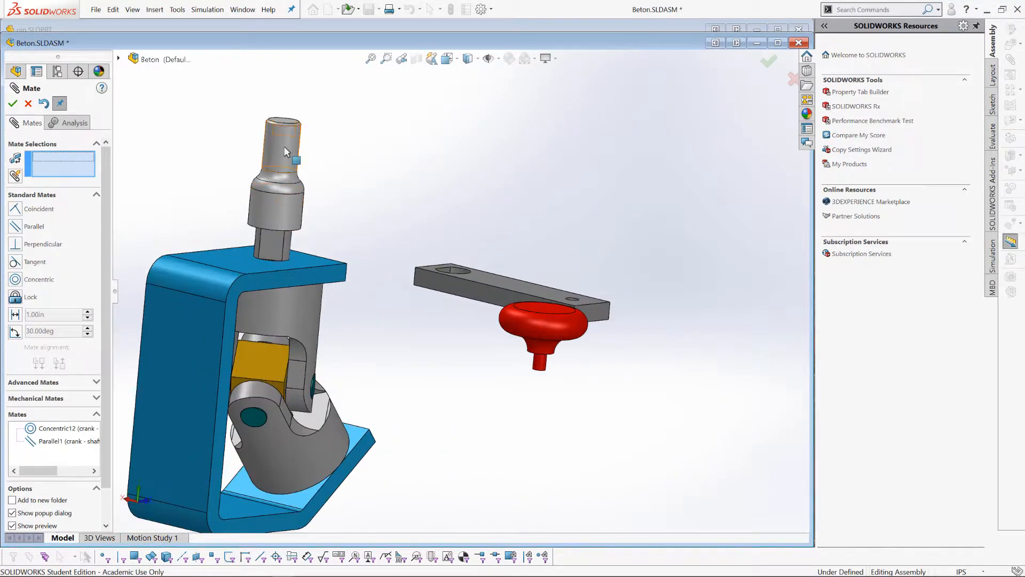
Lower the crank shaft, mate its bottom face coincident with the bracket's upper face and finish mating
left_click_drag(288, 175, 289, 178)
middle_click_drag(369, 350, 347, 228)
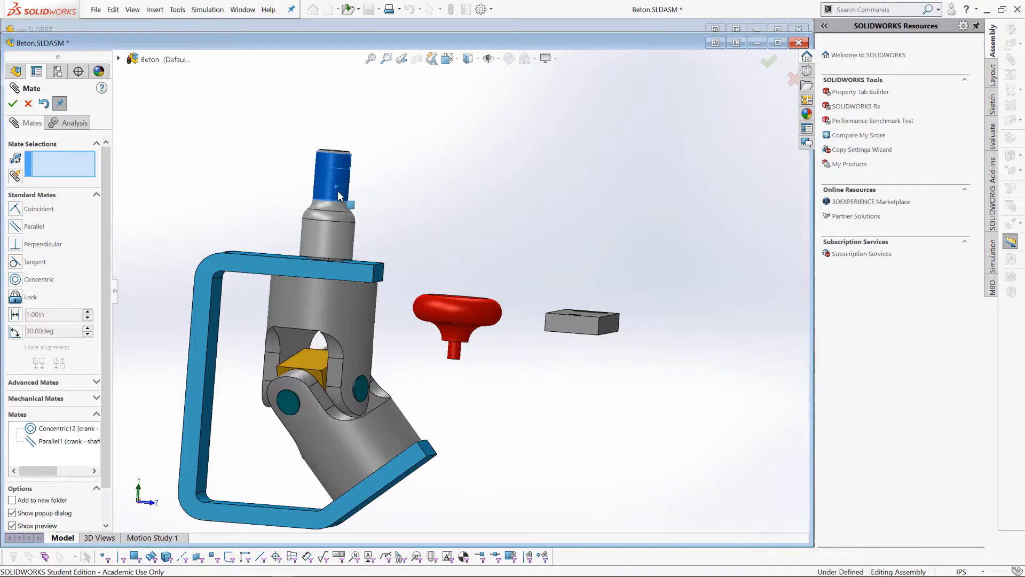
left_click_drag(338, 195, 345, 164)
middle_click_drag(442, 245, 336, 273)
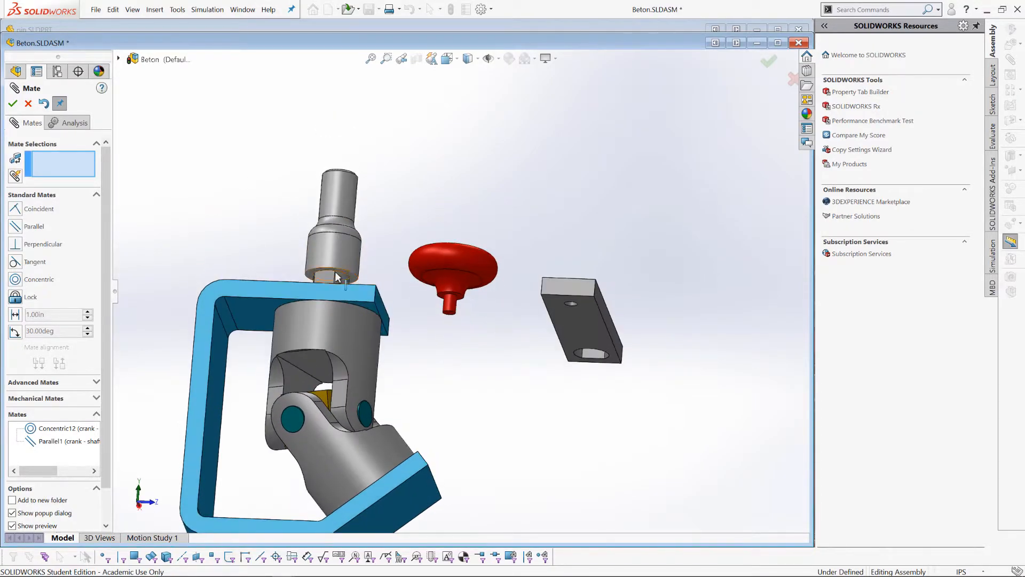
middle_click_drag(389, 206, 392, 189)
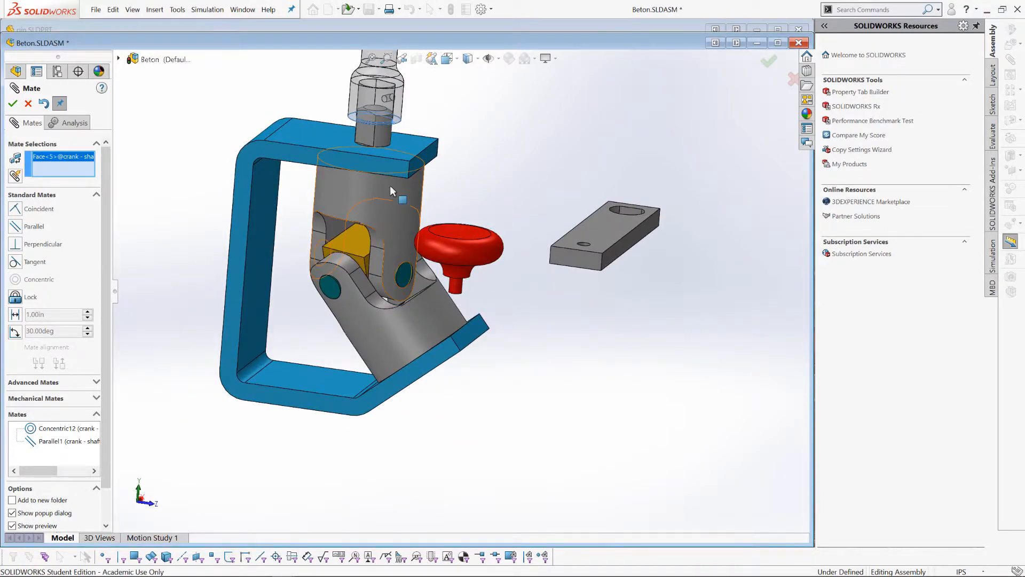
left_click(398, 156)
left_click(386, 141)
middle_click_drag(499, 149, 475, 178)
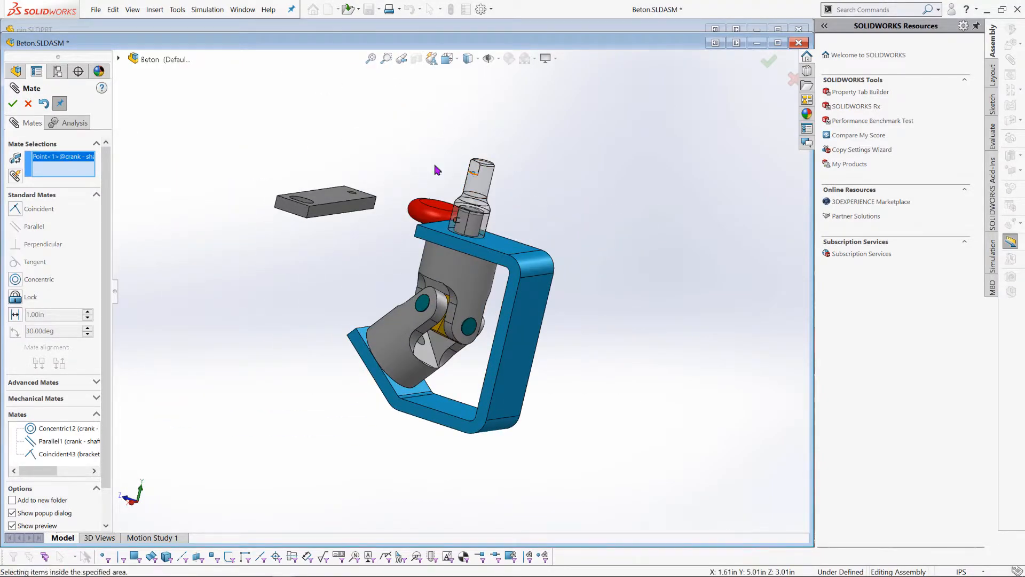
left_click(28, 104)
Mate the flat inside the crank arm's large hole coincident with the flat on the crank shaft's upper end
middle_click_drag(472, 174, 521, 164)
left_click(522, 165)
middle_click_drag(622, 342, 318, 53)
middle_click_drag(565, 187, 585, 202)
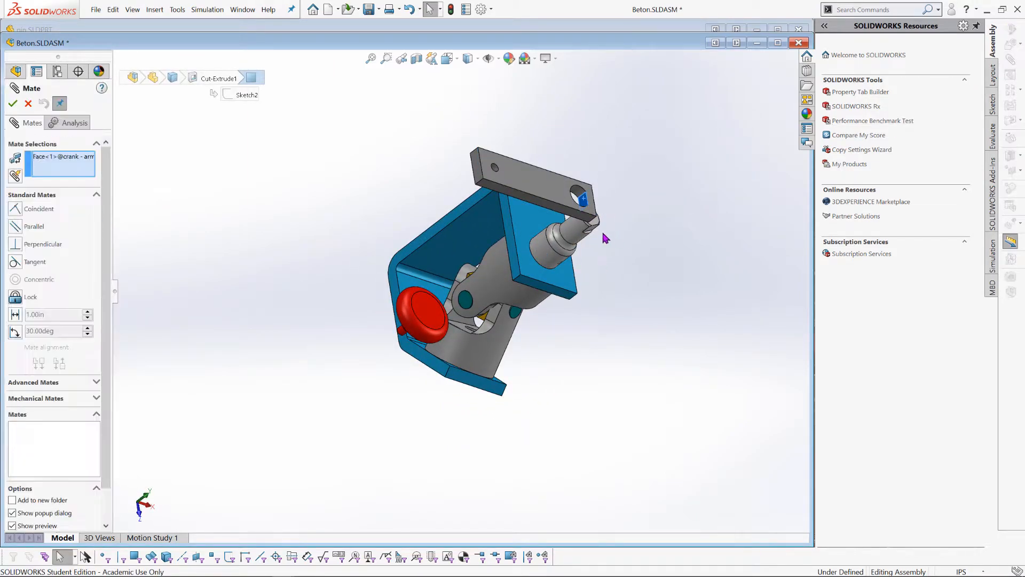
left_click(589, 223)
middle_click_drag(607, 240, 624, 315)
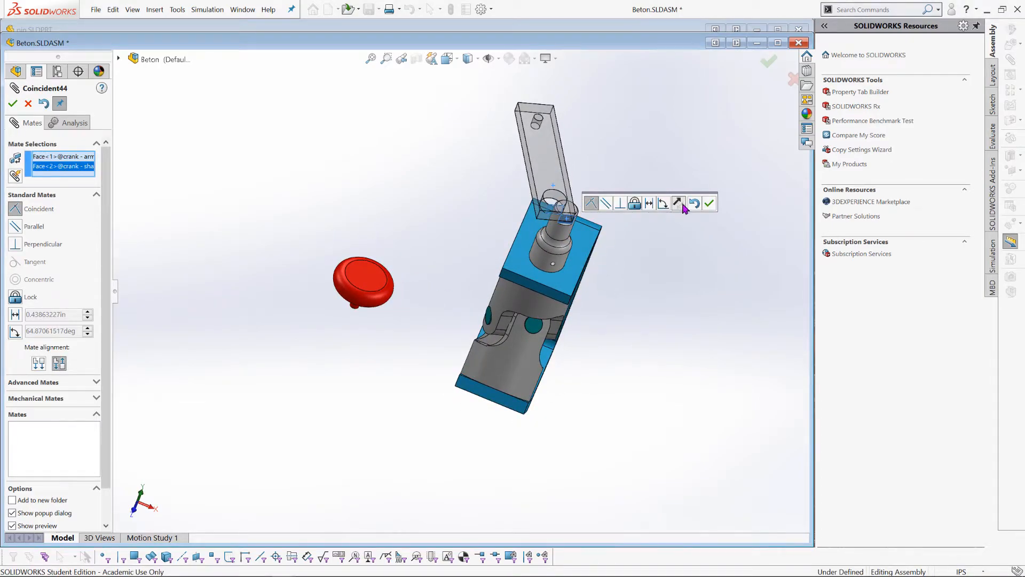
left_click(708, 204)
Mate the round face of the crank arm's large hole concentric with the crank shaft's upper cylinder
middle_click_drag(639, 294, 645, 305)
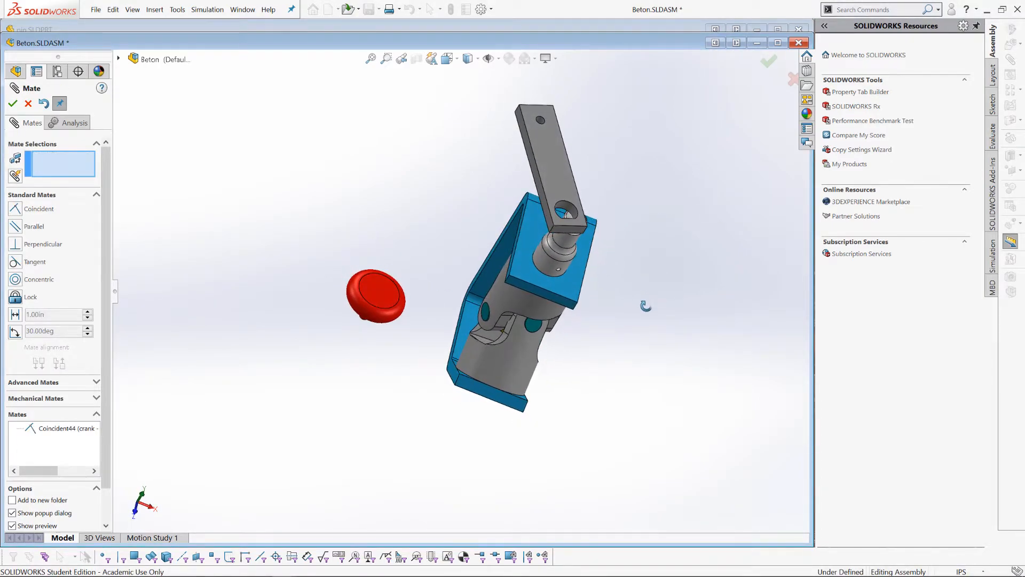
left_click(568, 247)
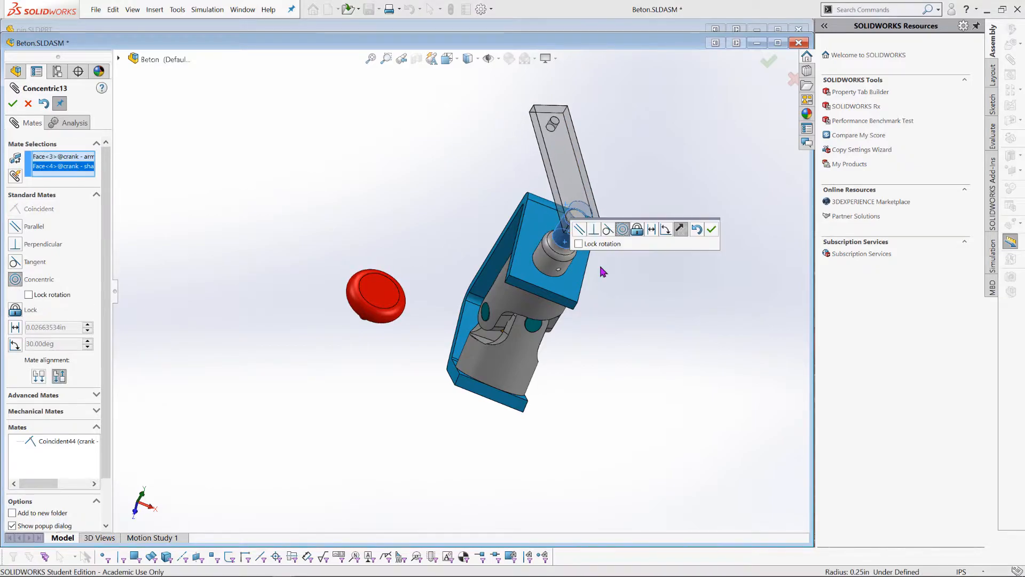
left_click(710, 227)
Bring the knob and the crank arm's free end together and mate the knob's stem concentric with the arm's small hole
middle_click_drag(703, 200, 647, 187)
left_click(496, 150)
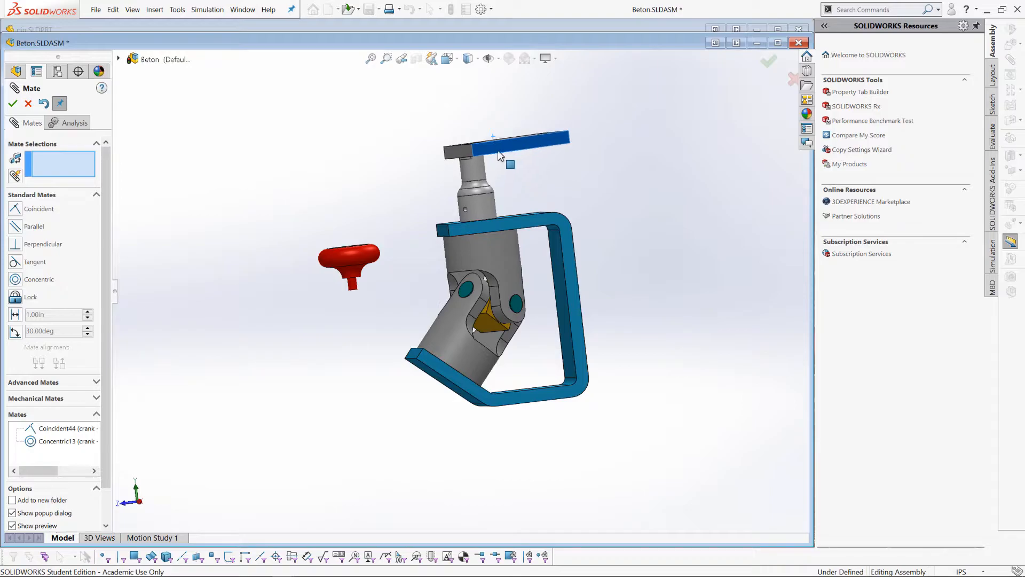
middle_click_drag(502, 156, 421, 155)
left_click_drag(471, 130, 625, 104)
middle_click_drag(680, 181, 561, 203)
scroll(574, 144, "down", 3)
scroll(561, 203, "down", 2)
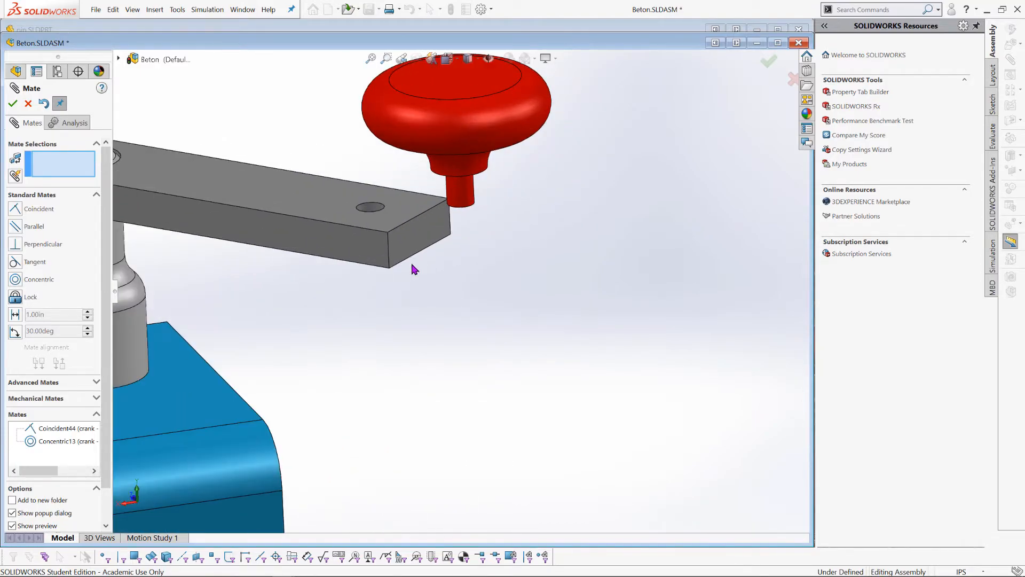
middle_click_drag(426, 268, 368, 204)
left_click(369, 207)
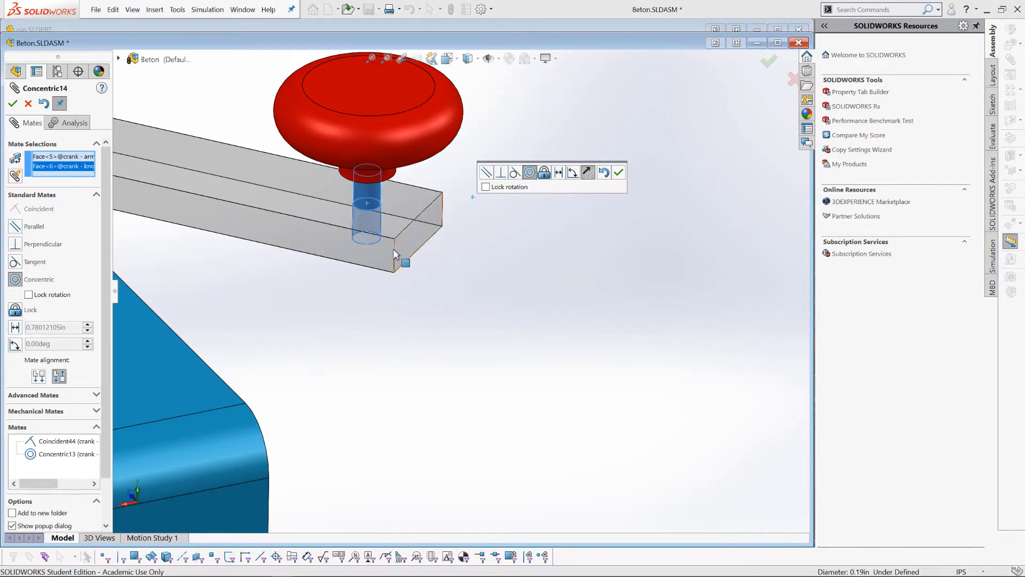
left_click(619, 173)
Mate the knob's lower shoulder face coincident with the crank arm's top face and finish mating
middle_click_drag(619, 172, 403, 187)
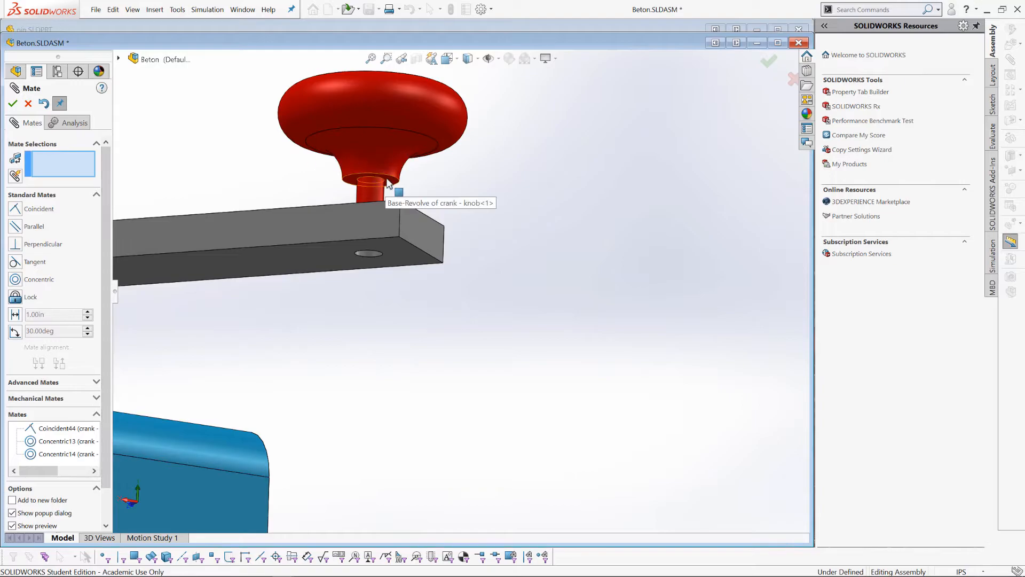
left_click(387, 181)
middle_click_drag(462, 172, 445, 235)
left_click(402, 202)
left_click(390, 177)
middle_click_drag(443, 302, 780, 491)
scroll(780, 491, "up", 3)
middle_click_drag(512, 496, 657, 542)
scroll(648, 429, "up", 2)
middle_click_drag(648, 429, 747, 379)
left_click(28, 103)
Drag the crank knob to check how it moves on the arm
middle_click_drag(373, 315, 605, 359)
scroll(605, 360, "down", 3)
scroll(258, 217, "up", 1)
scroll(258, 217, "down", 3)
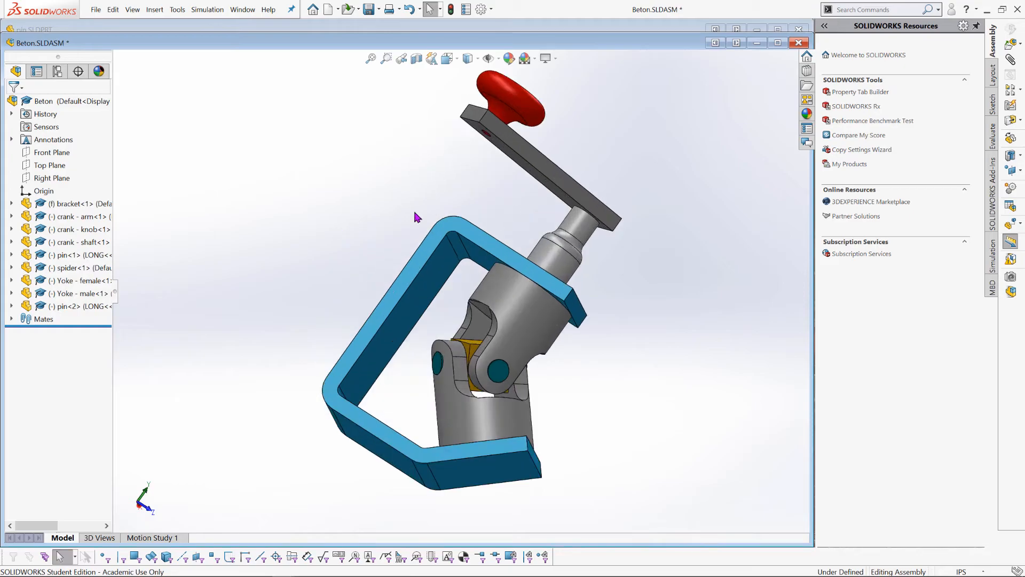
left_click(520, 102)
mouse_move(520, 102)
left_mouse_down()
mouse_move(499, 82)
mouse_move(512, 95)
left_mouse_up()
middle_click_drag(511, 95, 618, 347)
key("m")
left_click(521, 220)
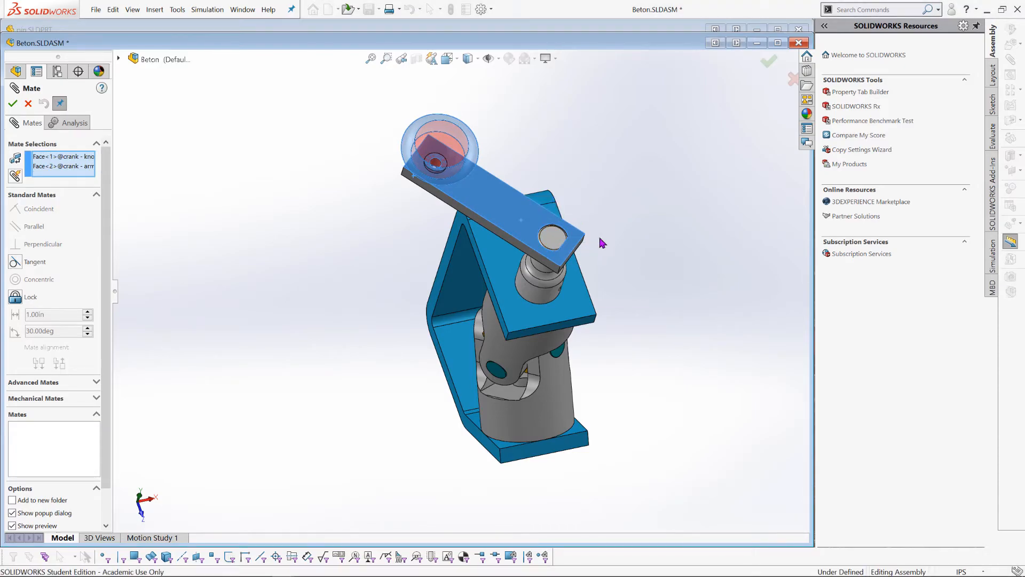
left_click_drag(496, 213, 504, 208)
middle_click_drag(504, 208, 635, 258)
left_click(26, 105)
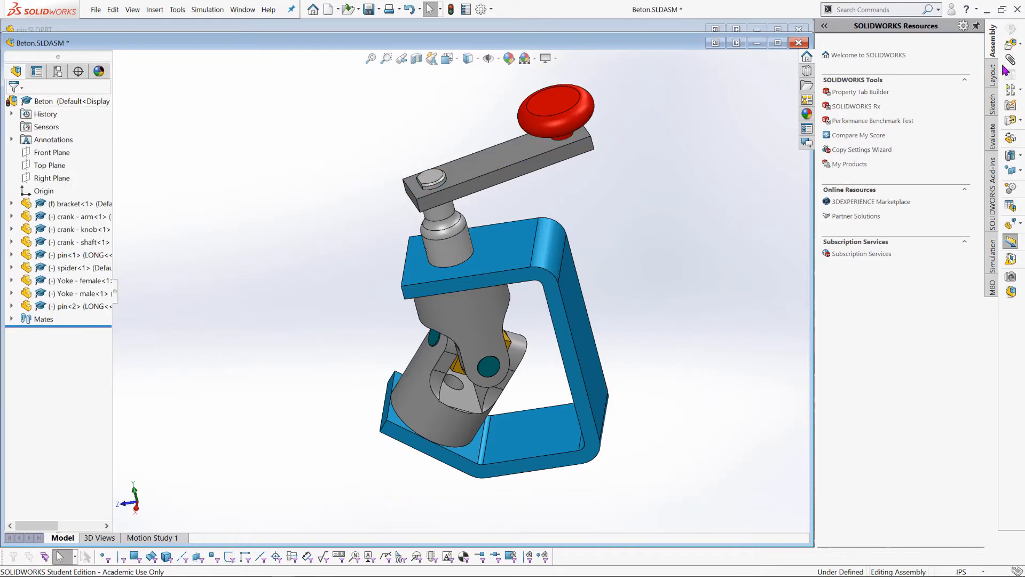
Mate the crank shaft's top end face coincident with the crank arm's top face and finish mating
middle_click_drag(673, 284, 737, 293)
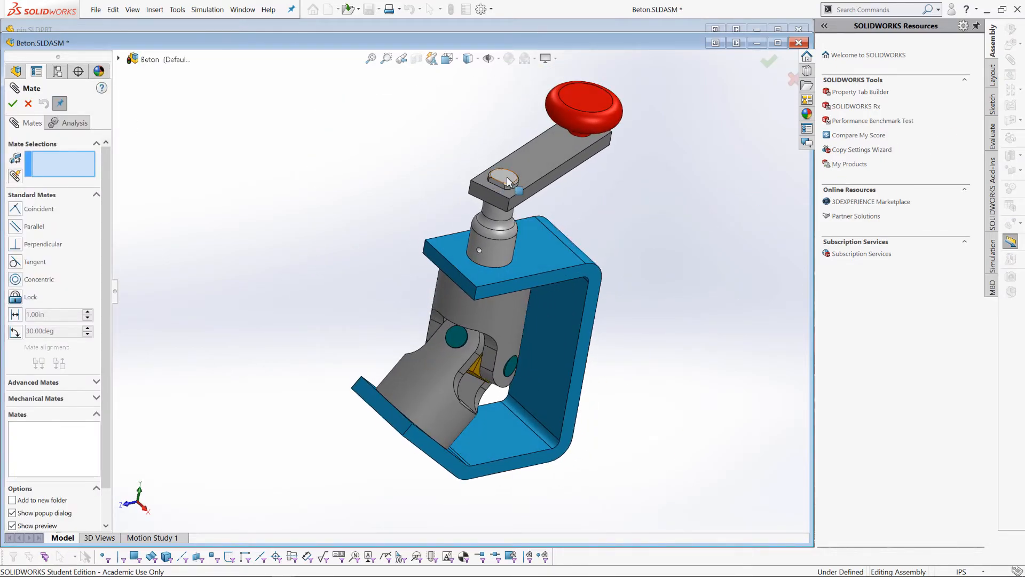
left_click(531, 163)
middle_click_drag(457, 210, 393, 144)
key("Return")
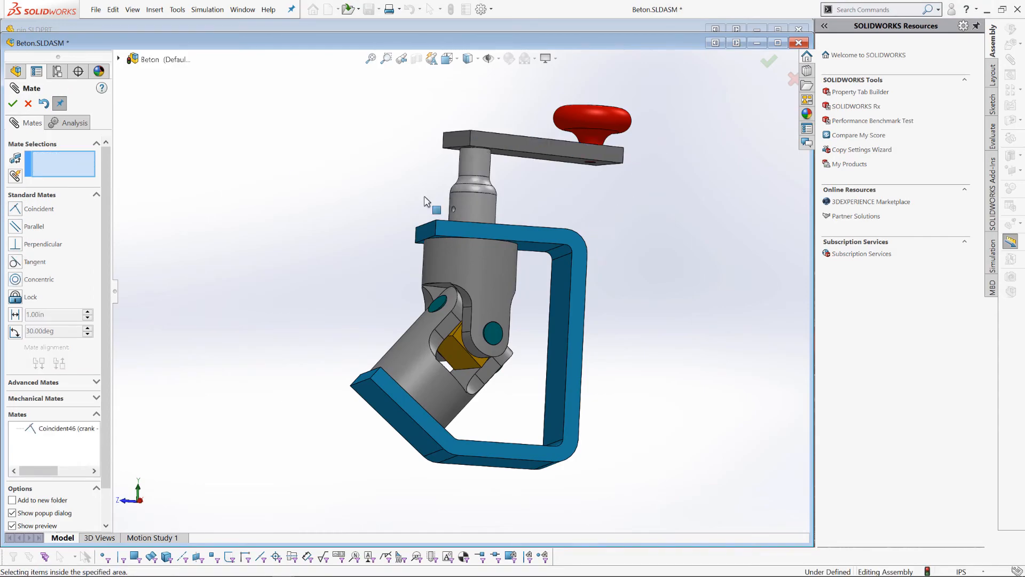
left_click(12, 104)
Drag the crank arm and knob to check the motion of the assembled universal joint
middle_click_drag(352, 214, 375, 223)
left_click_drag(521, 199, 525, 202)
middle_click_drag(675, 243, 649, 146)
left_click(648, 144)
mouse_move(624, 109)
left_mouse_down()
mouse_move(619, 122)
mouse_move(630, 128)
left_mouse_up()
middle_click_drag(662, 227, 737, 238)
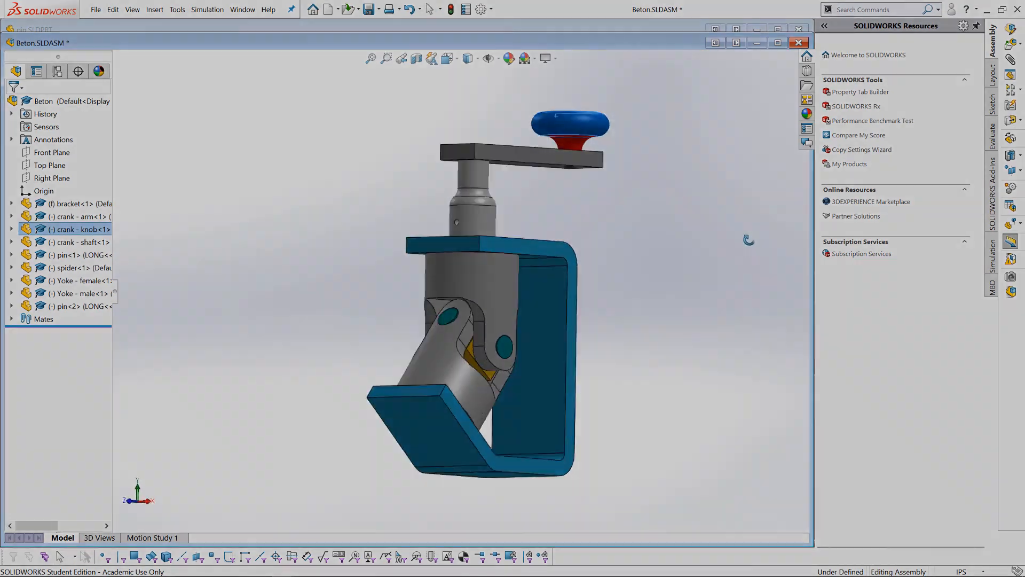